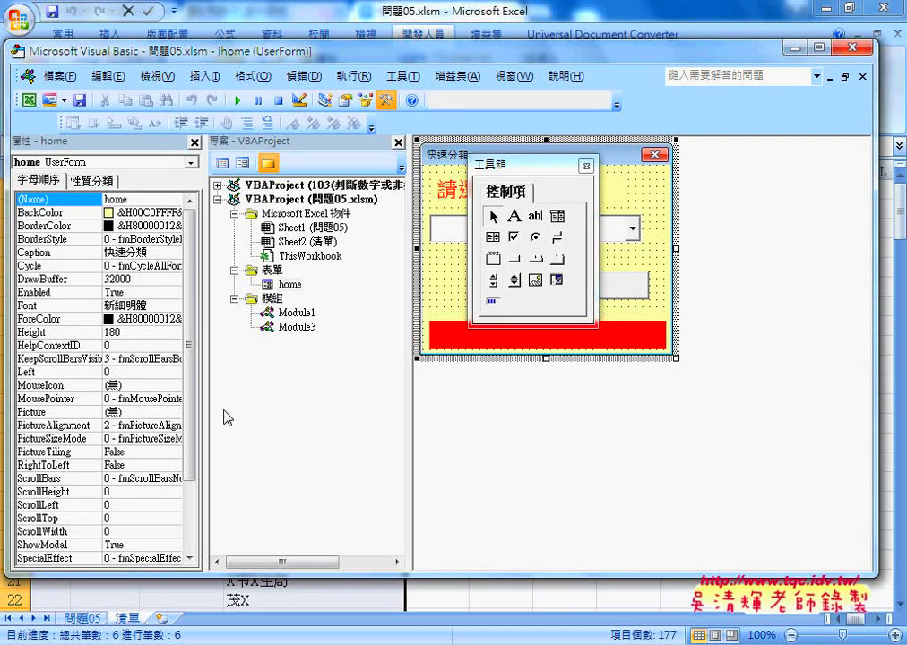
Open Module3 at Sub 啟動表單, highlight its home.Show line, and narrow the editor window
double_click(300, 328)
scroll(577, 440, "down", 3)
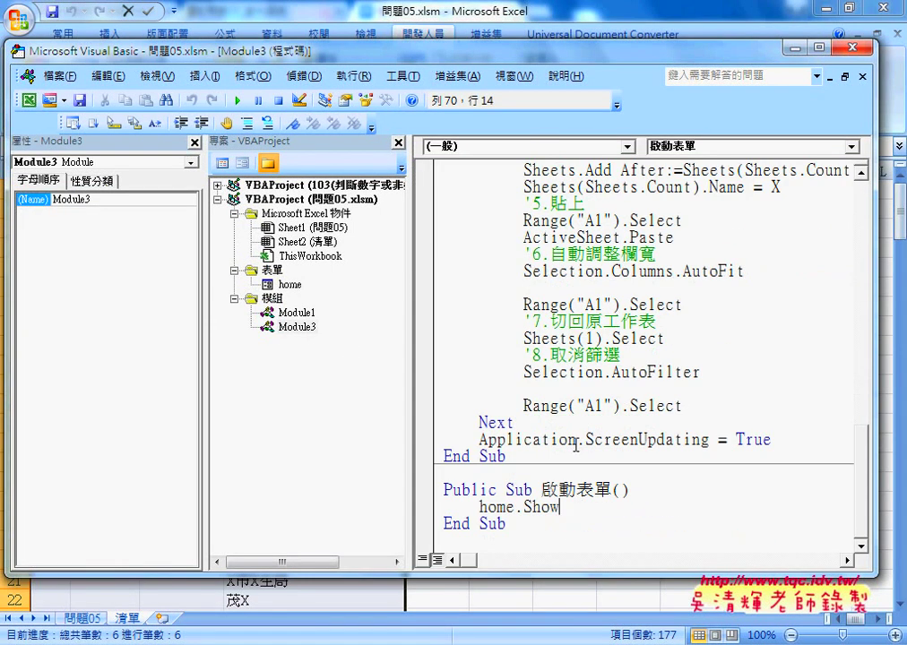
left_click_drag(541, 490, 612, 489)
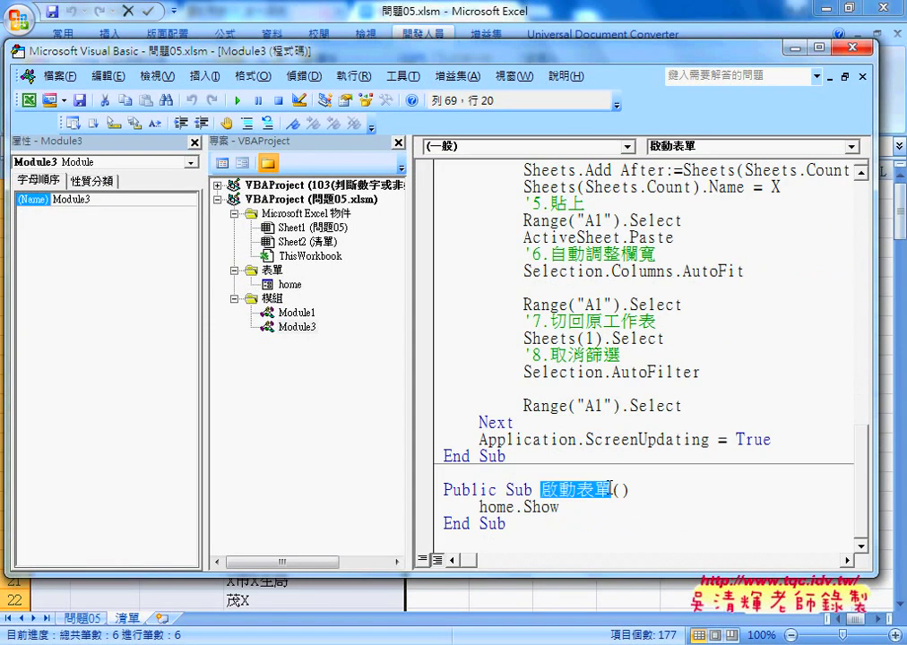
left_click_drag(559, 508, 480, 507)
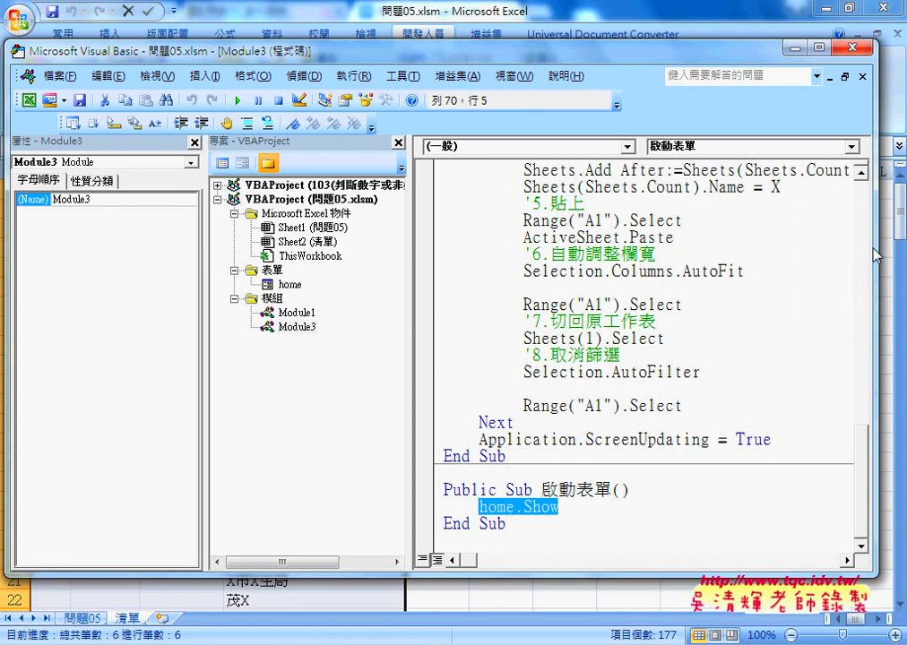
left_click_drag(874, 249, 646, 249)
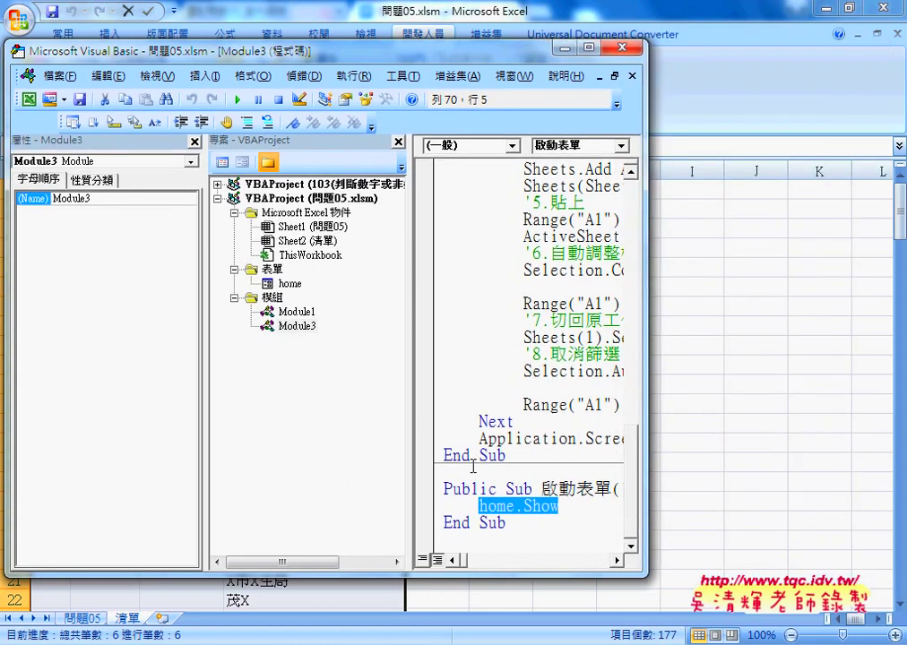
Run the 快速分類 form, confirm its category dropdown is empty, and close it
key("alt+F11")
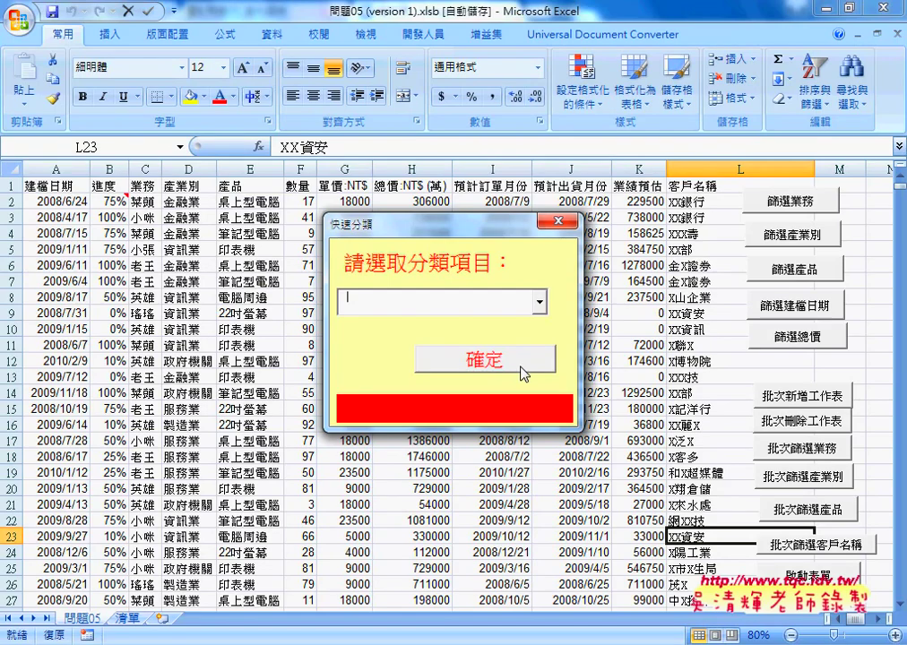
left_click(540, 305)
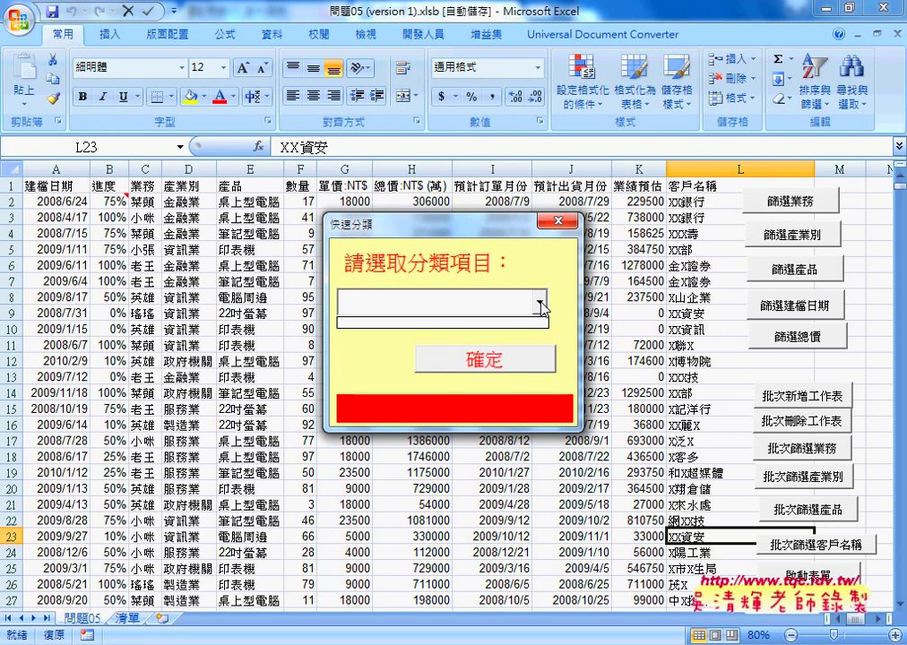
key("Escape")
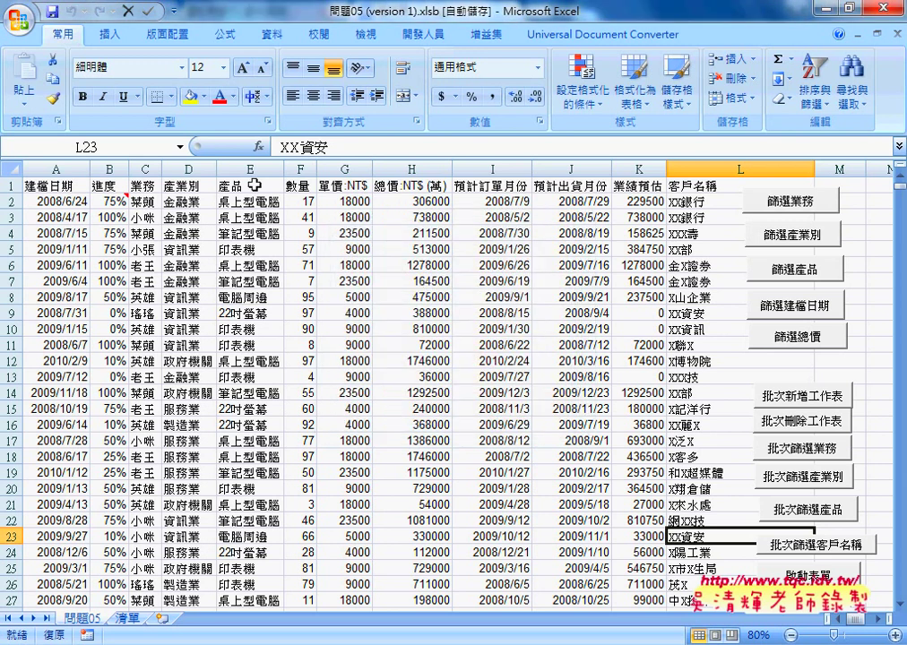
Open the home form's design in the VBA editor and generate its empty UserForm_Click stub
left_click(422, 34)
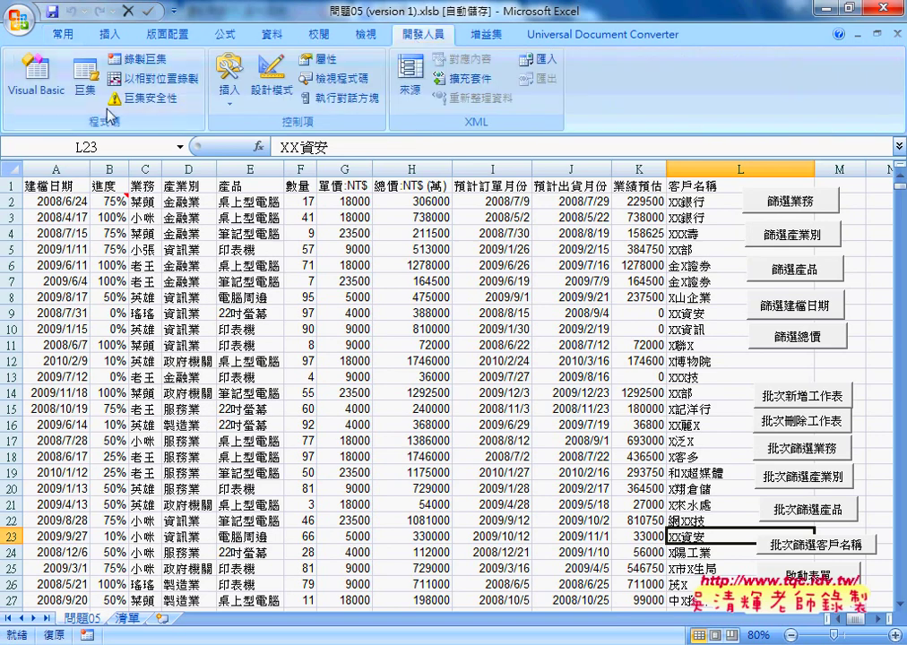
left_click(36, 76)
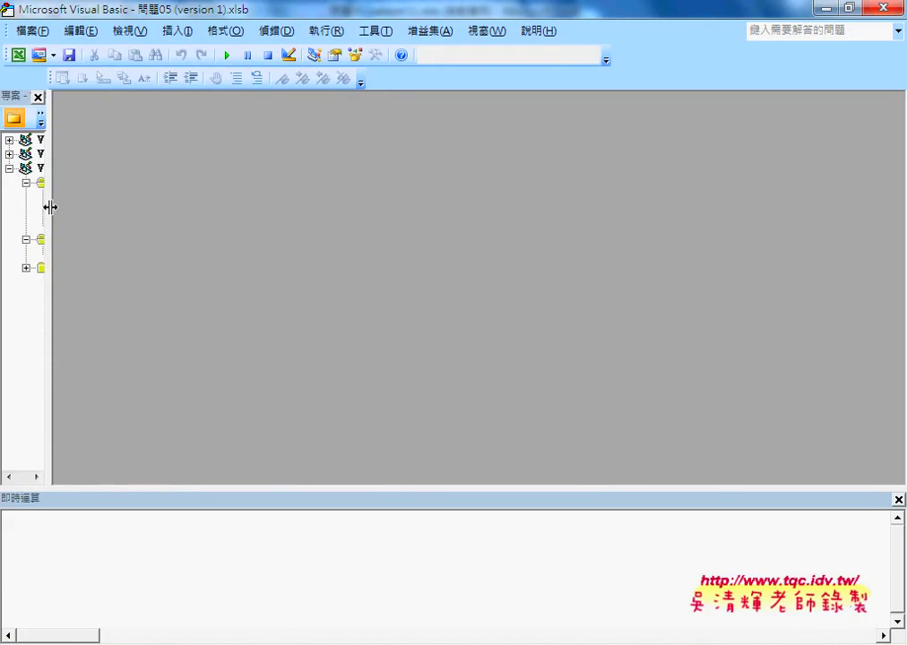
left_click_drag(50, 207, 134, 215)
double_click(76, 252)
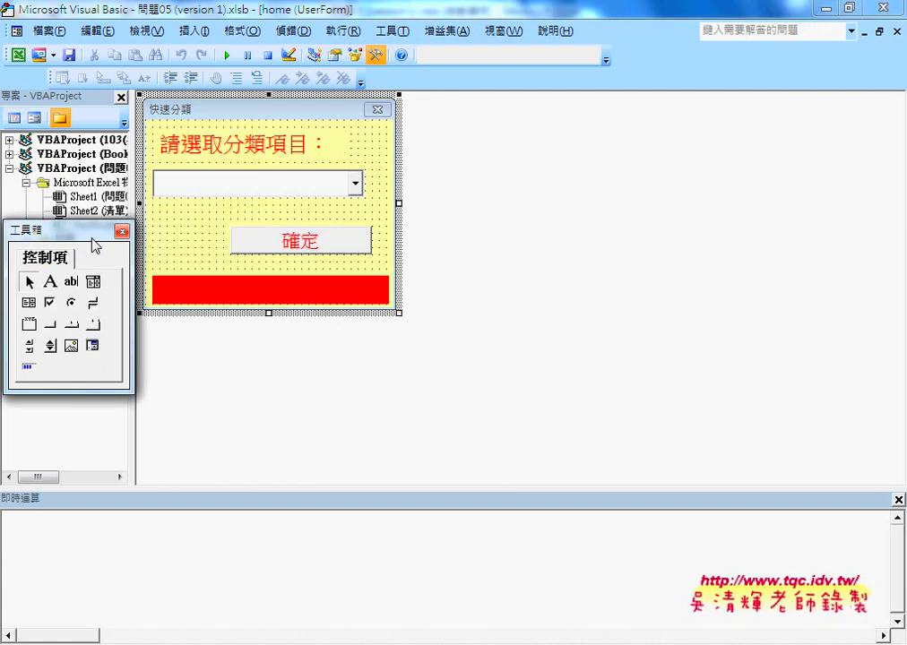
left_click_drag(90, 232, 505, 136)
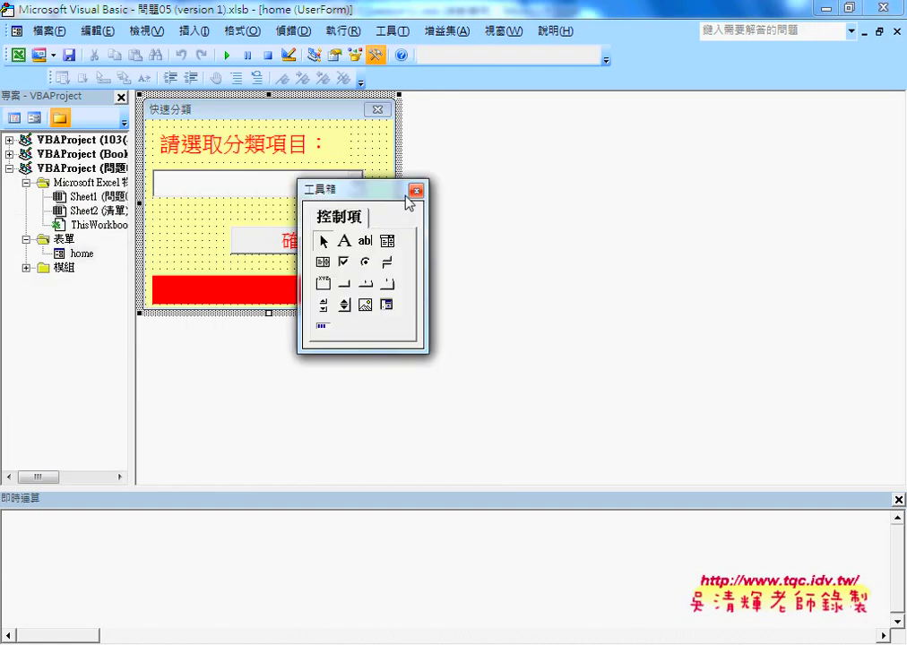
double_click(191, 235)
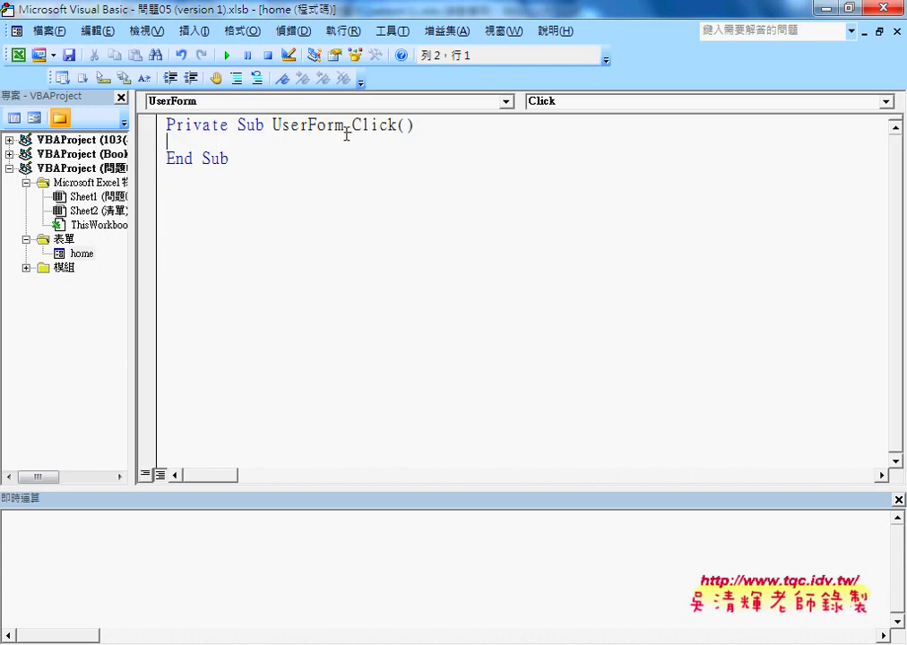
Close the Immediate window and add an empty UserForm_Activate procedure from the event list
left_click_drag(351, 125, 396, 124)
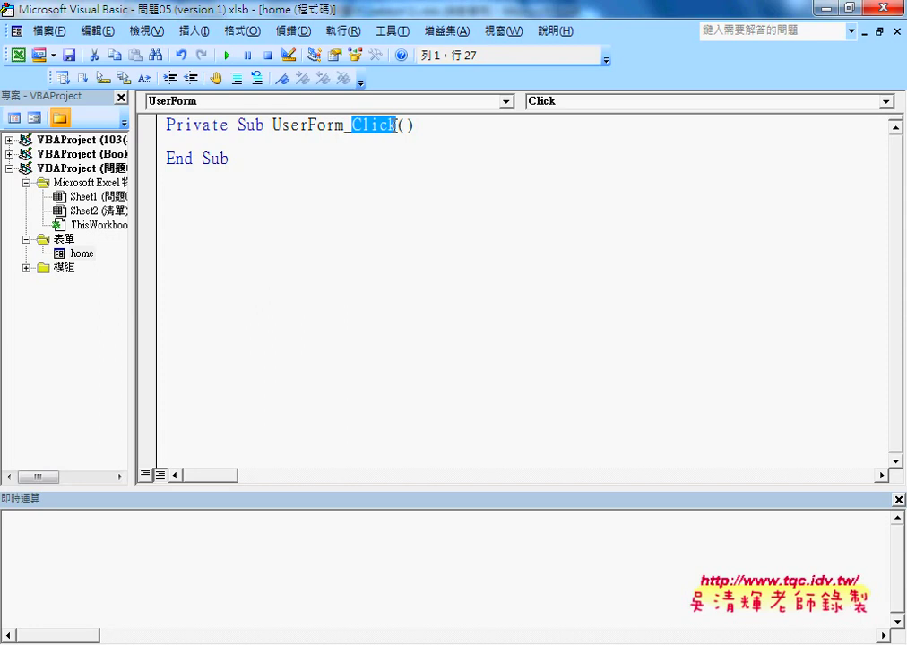
left_click(898, 499)
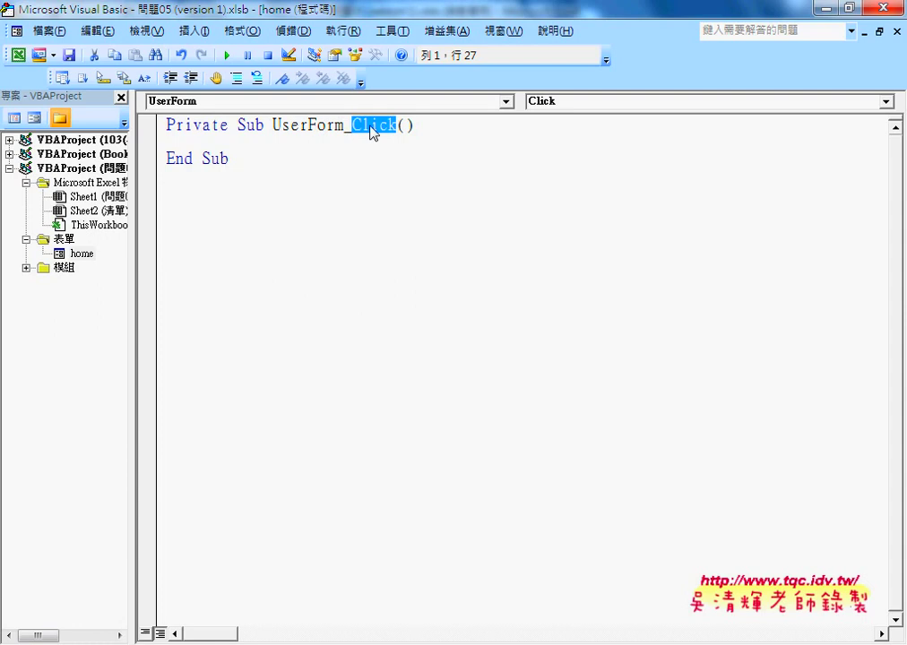
left_click(563, 104)
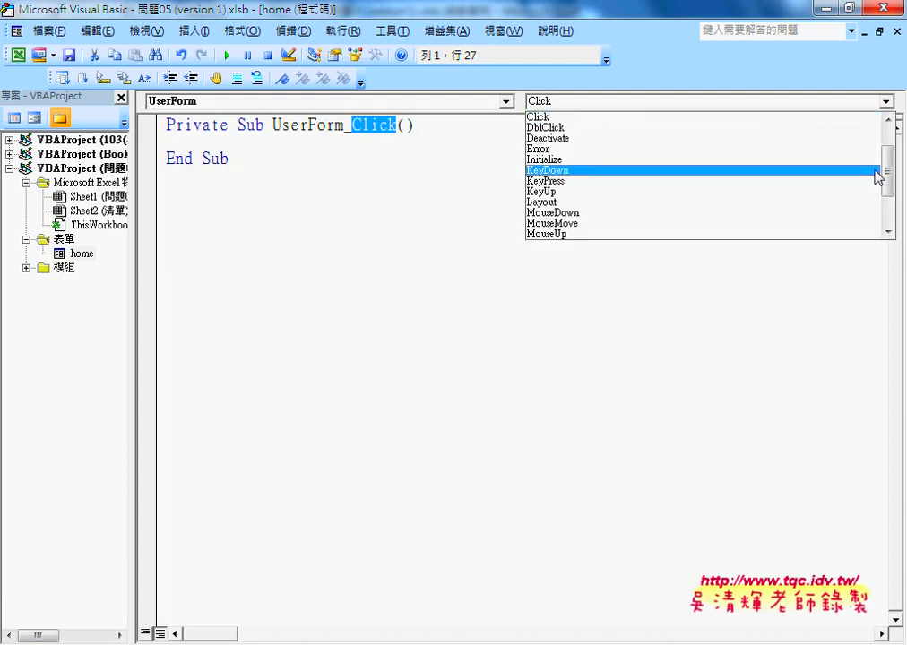
left_click_drag(884, 170, 889, 132)
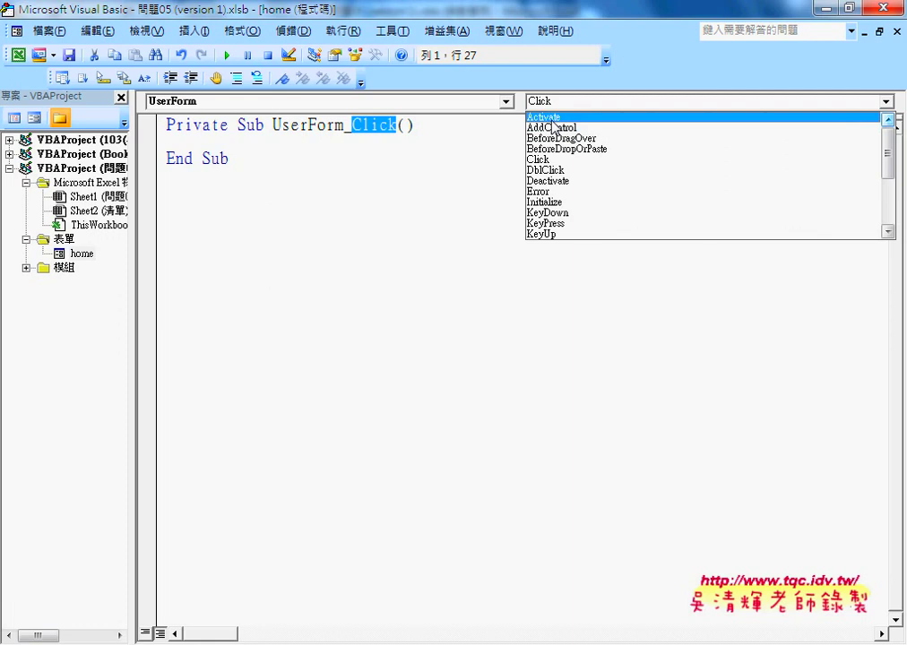
left_click(553, 119)
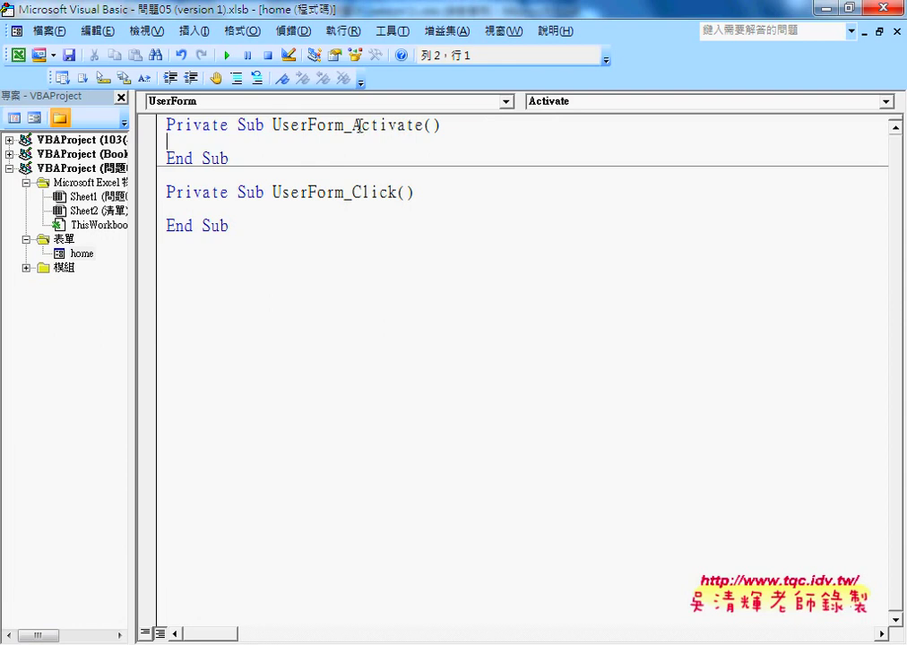
Delete the leftover UserForm_Click procedure
left_click_drag(352, 126, 424, 126)
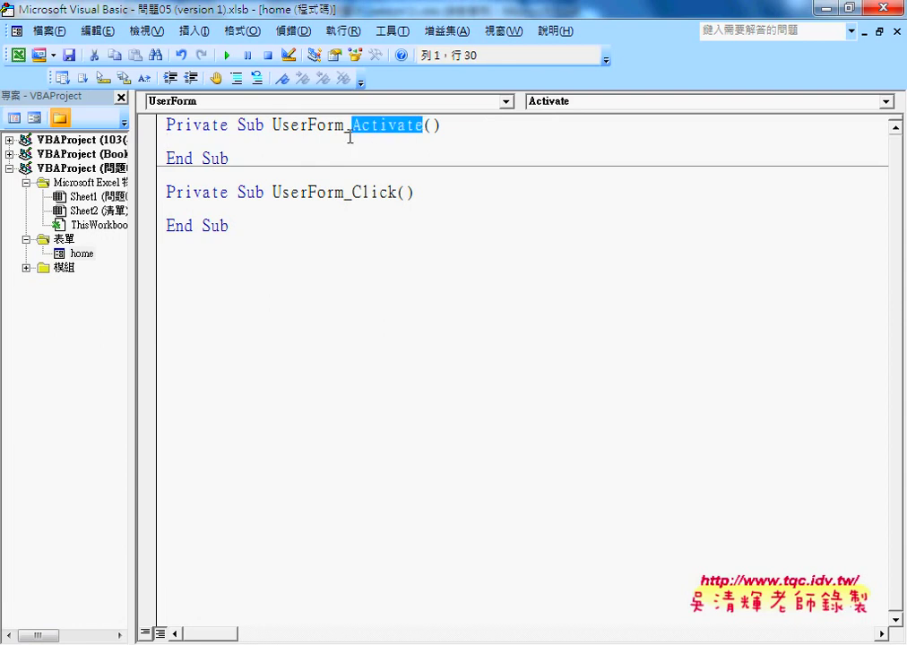
left_click(348, 136)
mouse_move(268, 231)
left_mouse_down()
mouse_move(180, 190)
mouse_move(167, 172)
left_mouse_up()
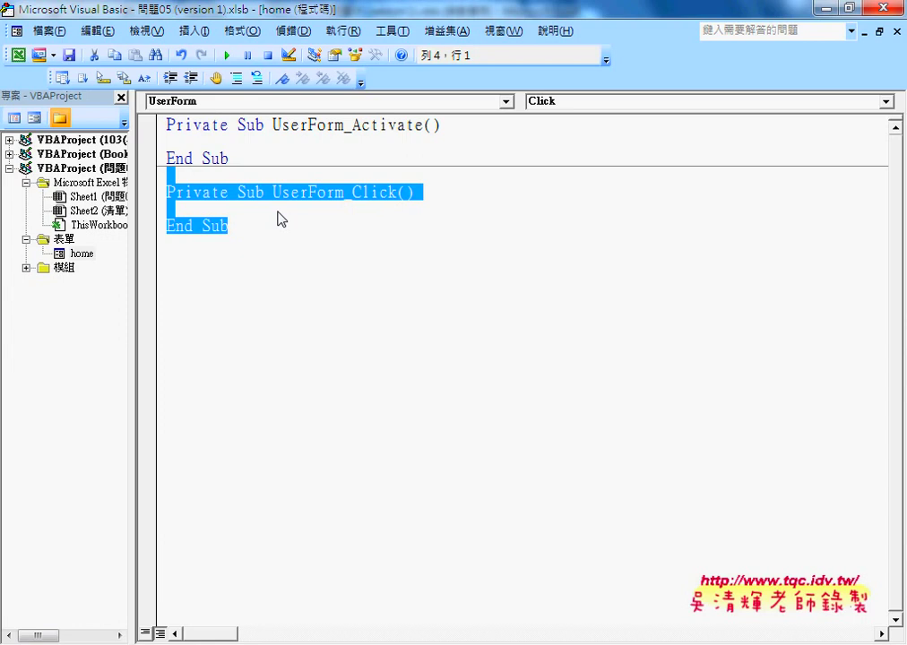
key("Delete")
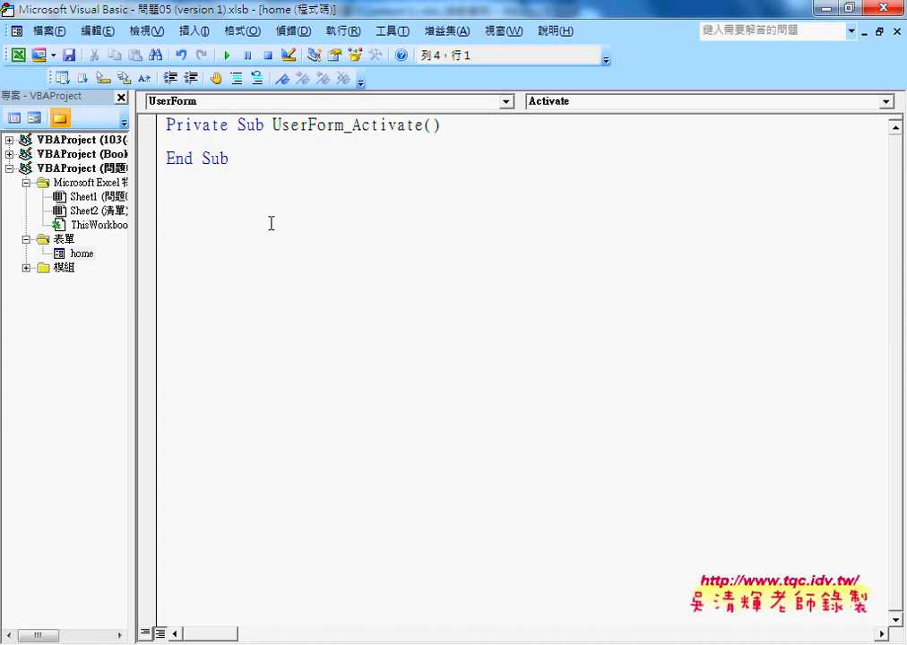
Rename the home form's combo box from ComboBox1 to CB01 in the Properties window
double_click(89, 254)
left_click(320, 190)
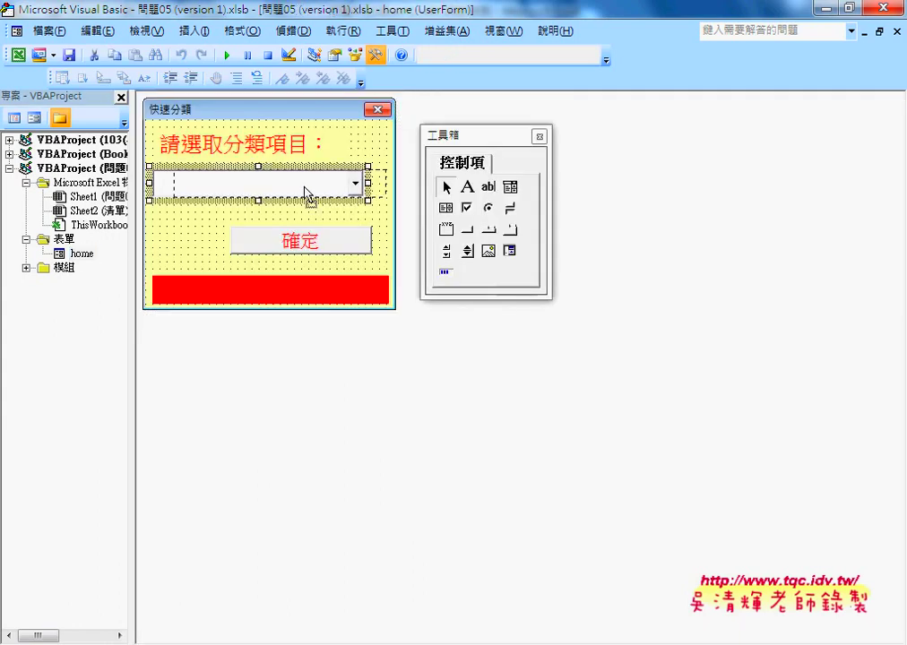
left_click_drag(305, 190, 300, 193)
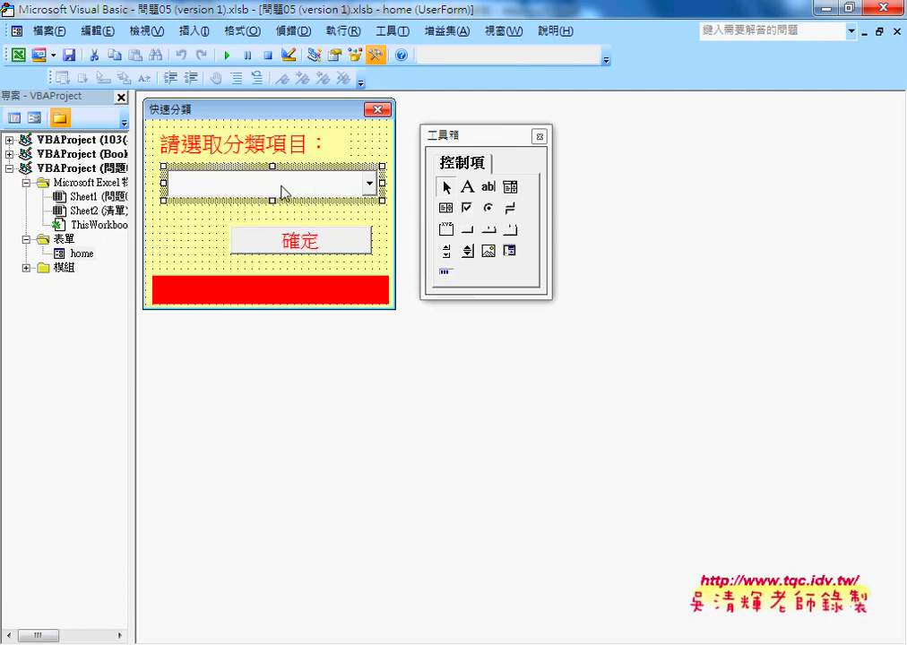
left_click(157, 35)
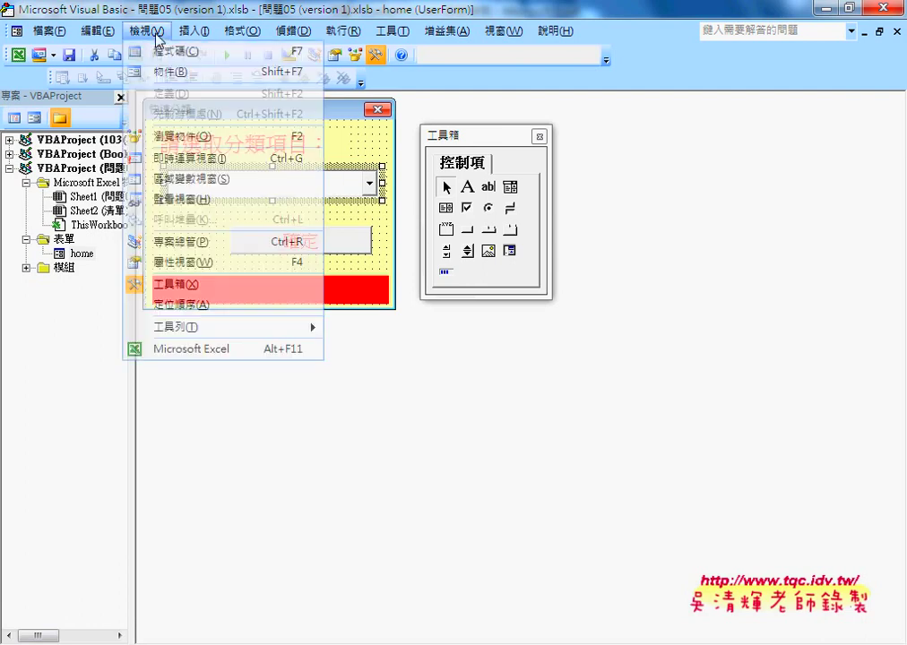
left_click(182, 261)
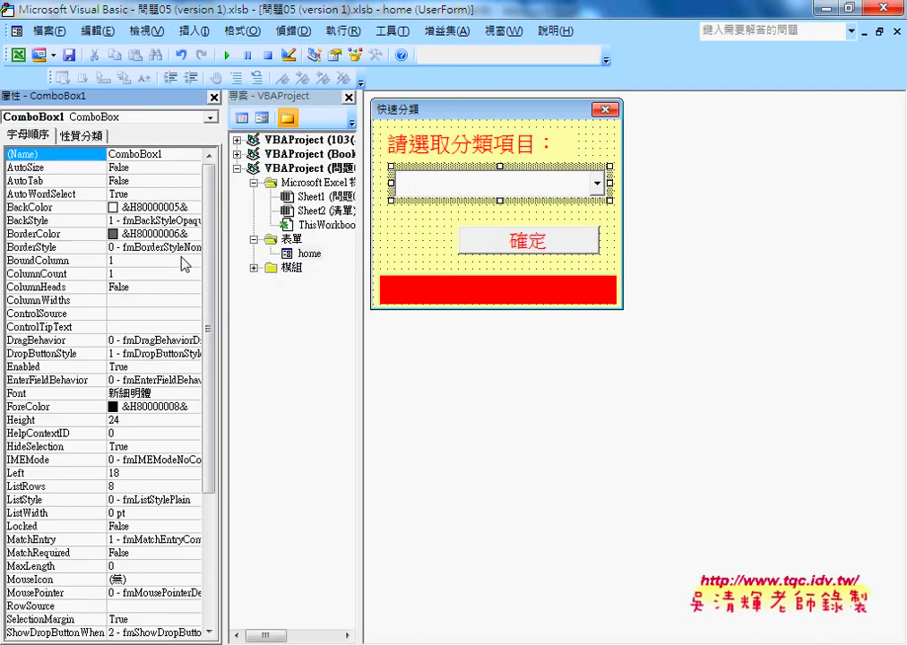
double_click(134, 154)
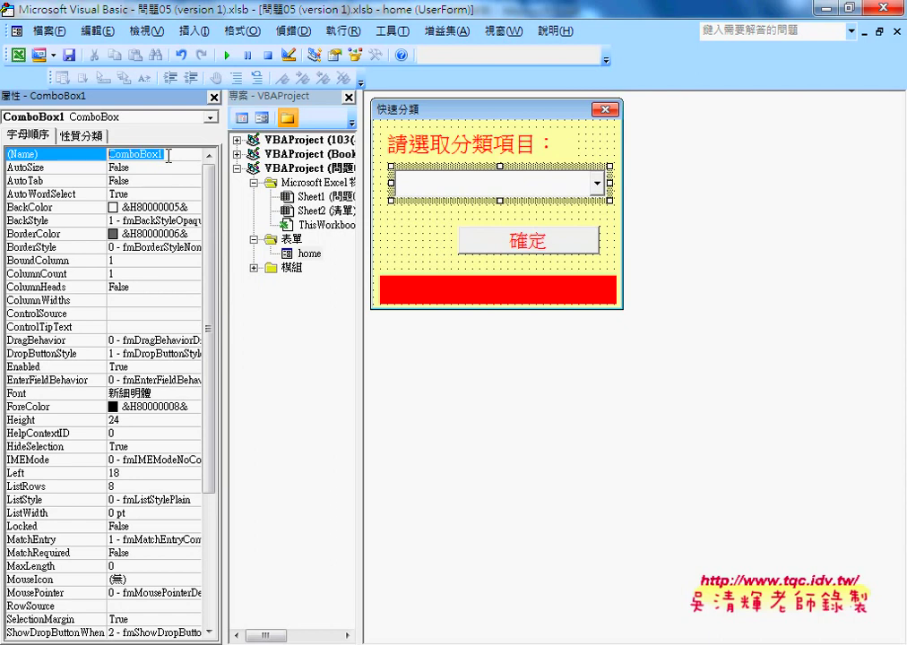
type("CB")
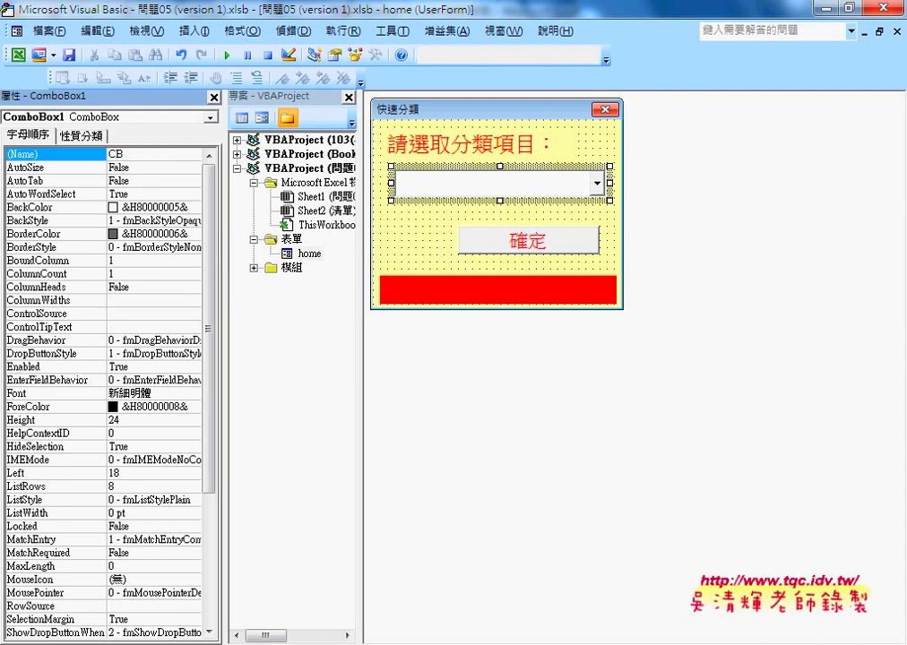
type("01")
key("Return")
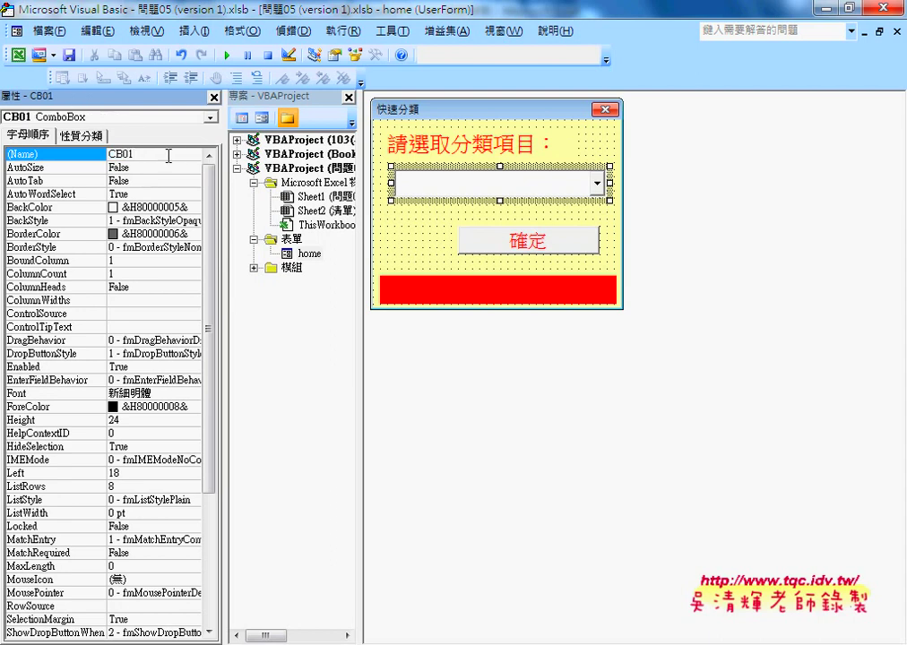
Rename the 確定 button to btn01 and reposition it lower on the form, Top 90
left_click(555, 251)
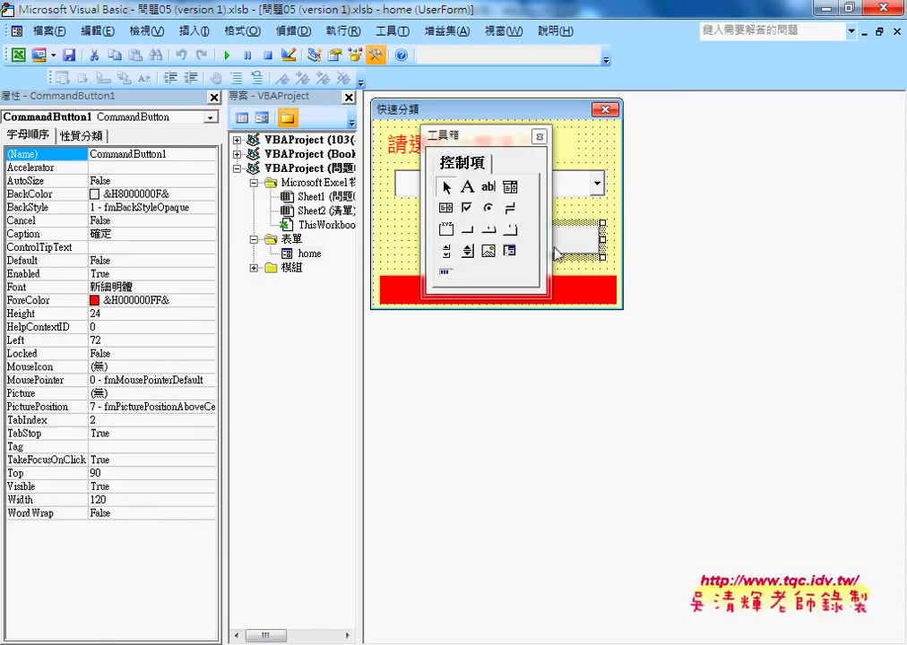
left_click_drag(515, 136, 751, 143)
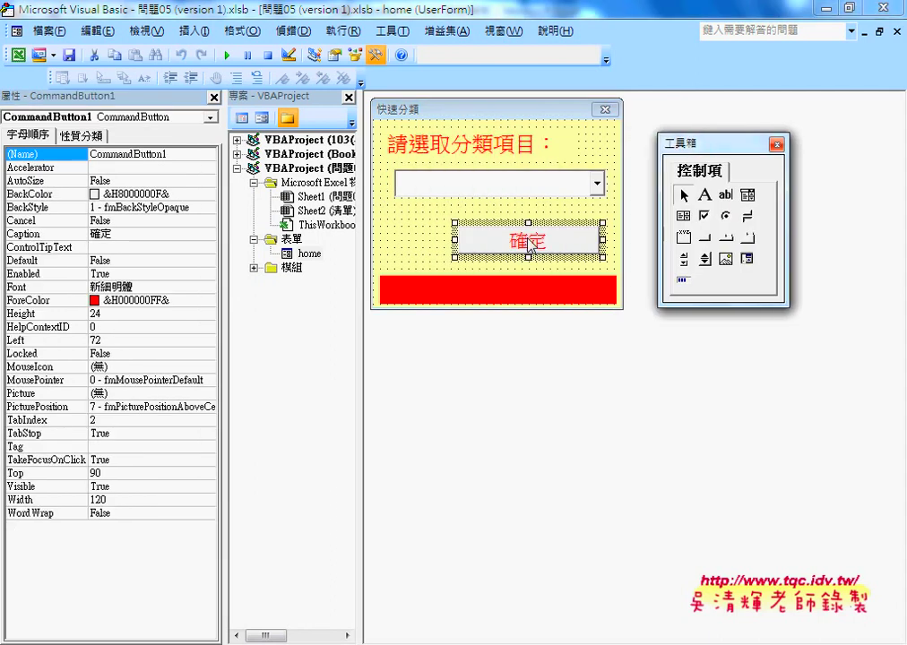
left_click_drag(529, 247, 538, 232)
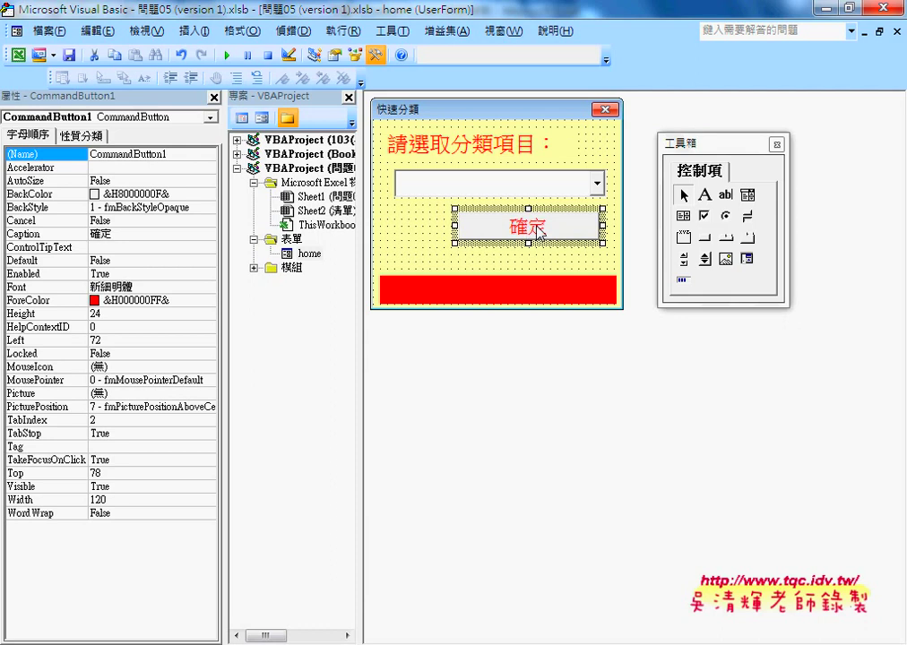
double_click(170, 155)
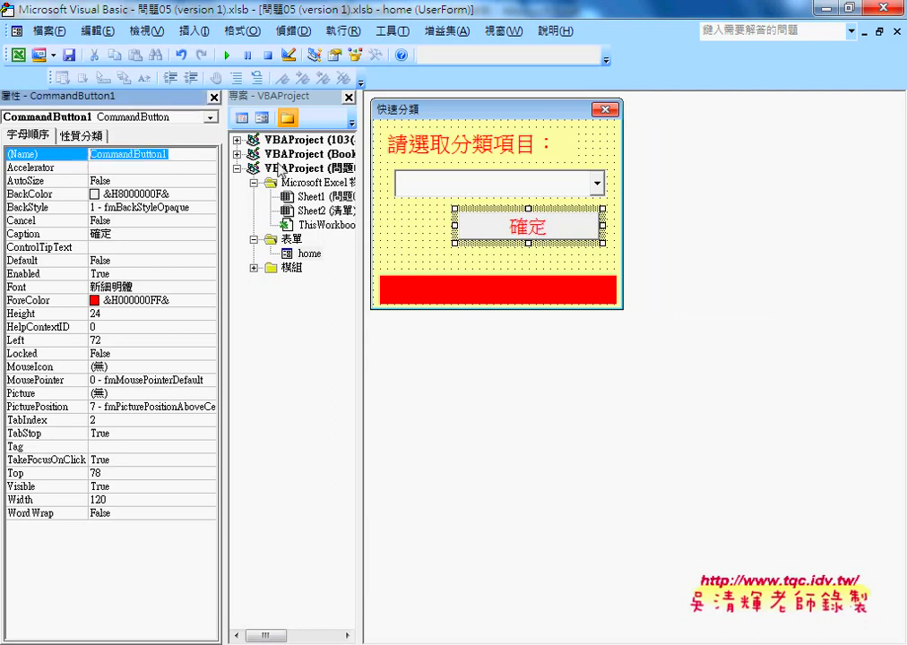
type("ㄅ")
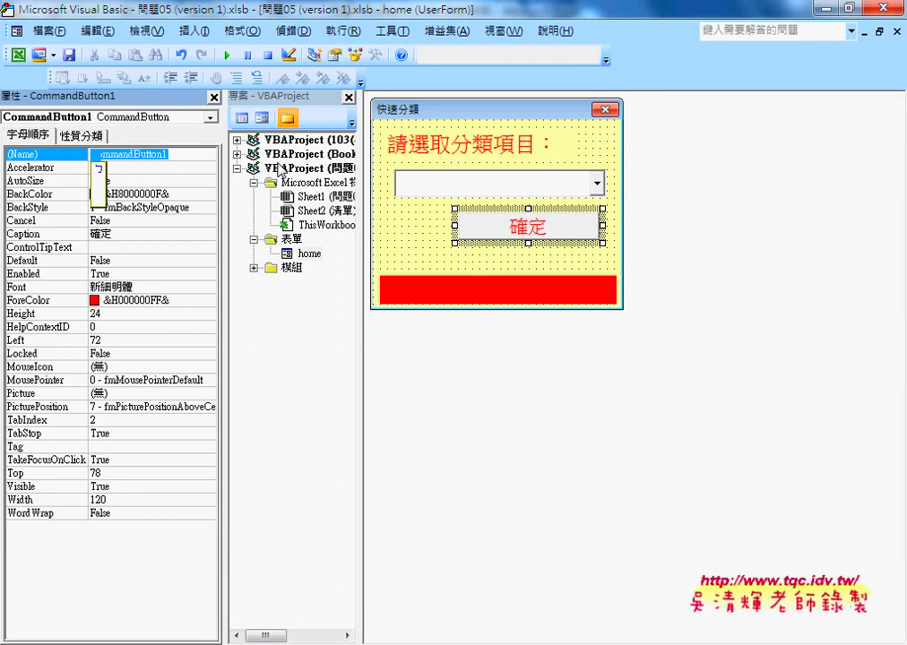
type("bt")
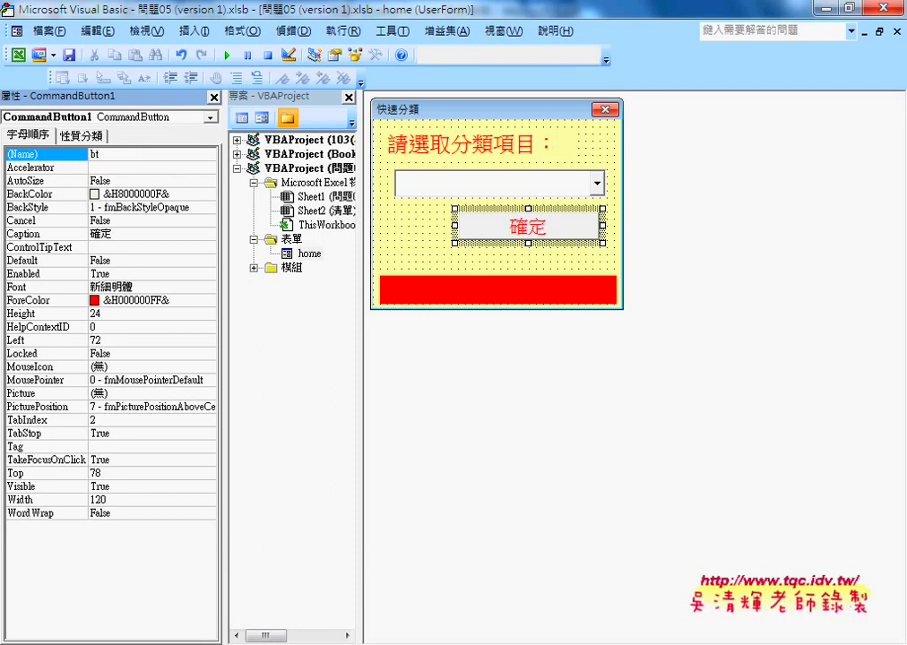
type("n")
type("01")
key("Return")
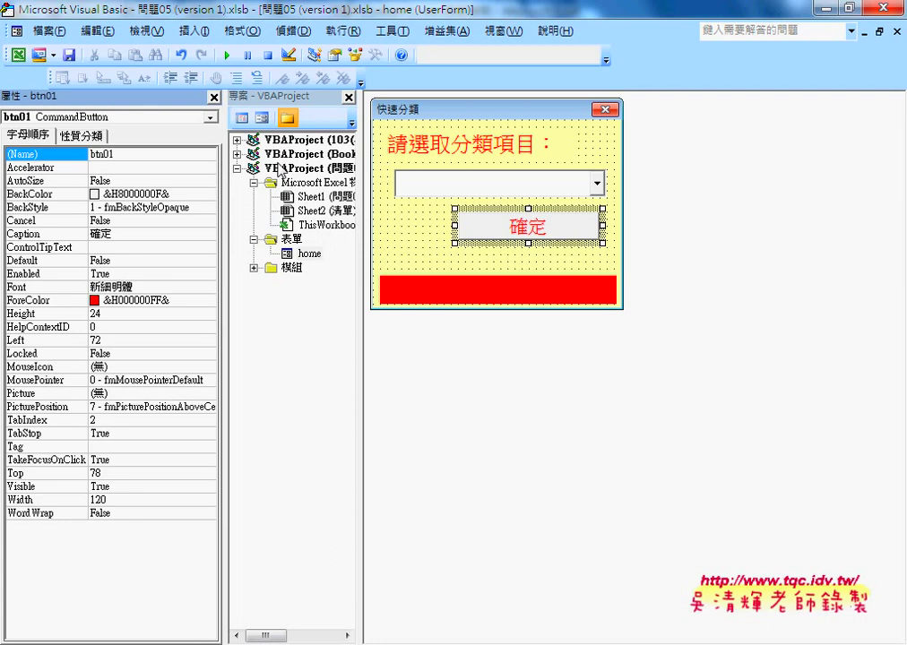
left_click_drag(512, 240, 515, 253)
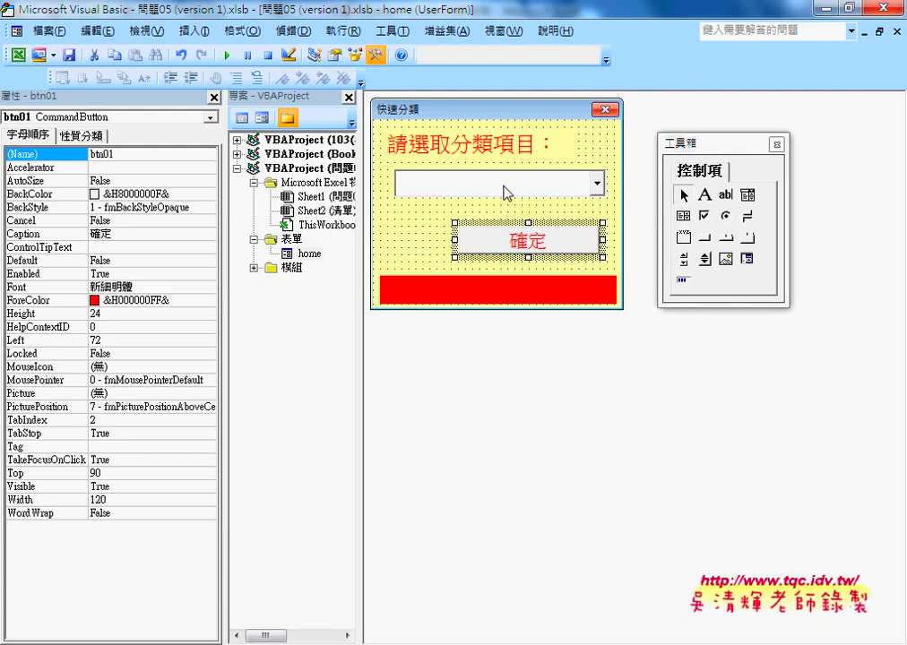
Return to the empty UserForm_Activate code after checking CB01's name in design view
double_click(426, 236)
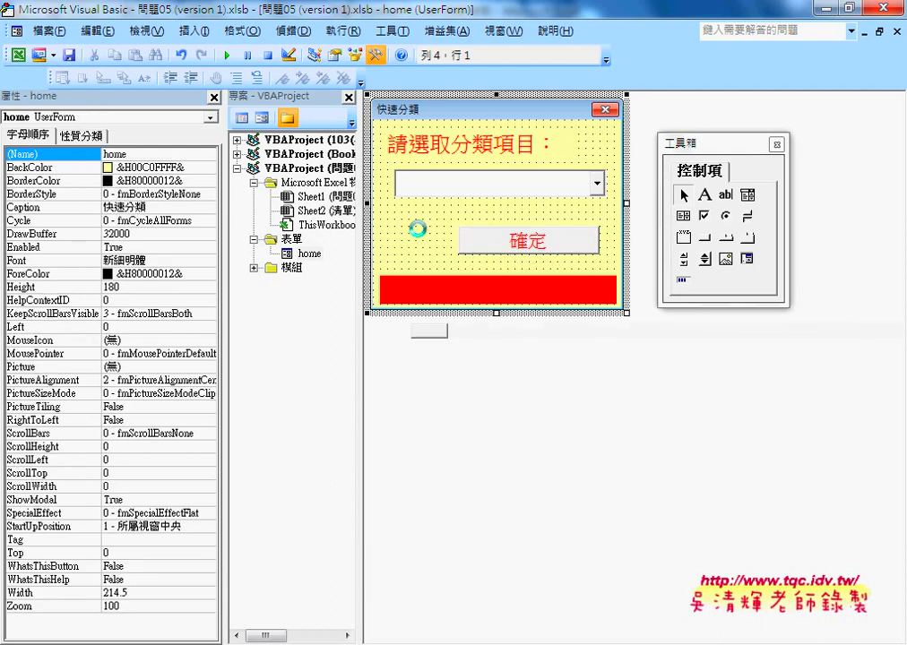
left_click(668, 102)
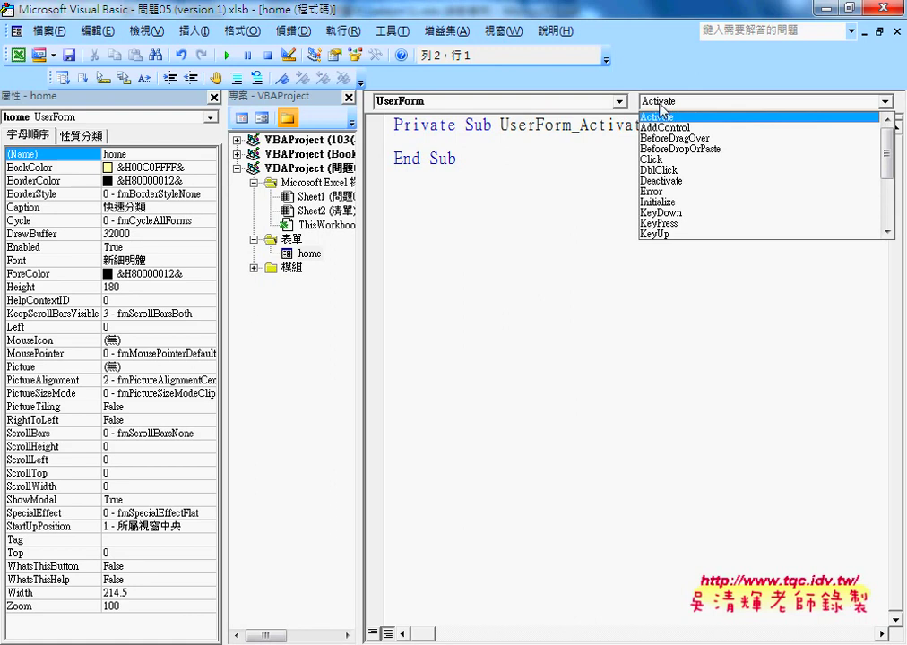
left_click(648, 109)
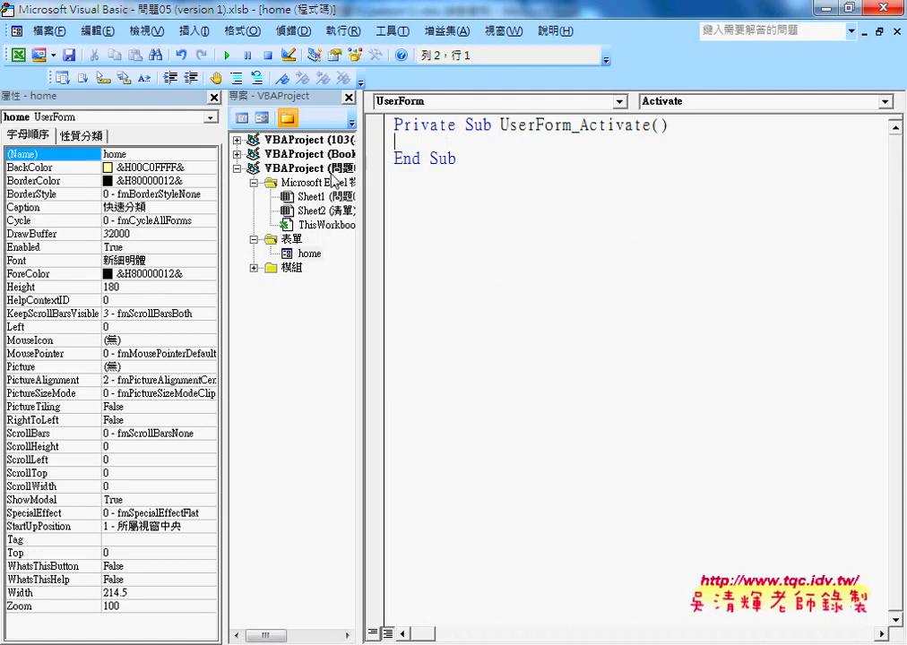
double_click(304, 258)
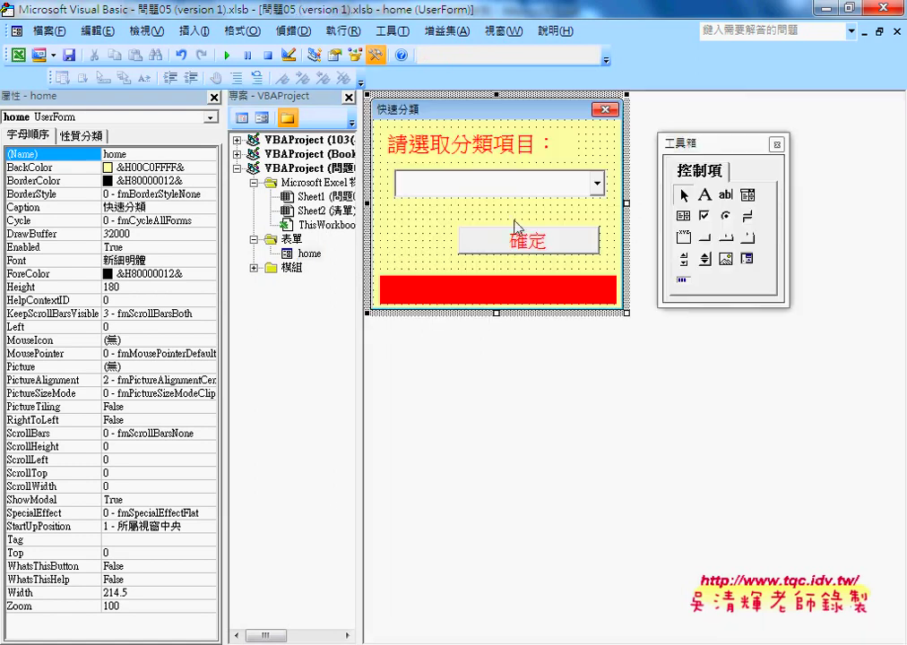
left_click(526, 195)
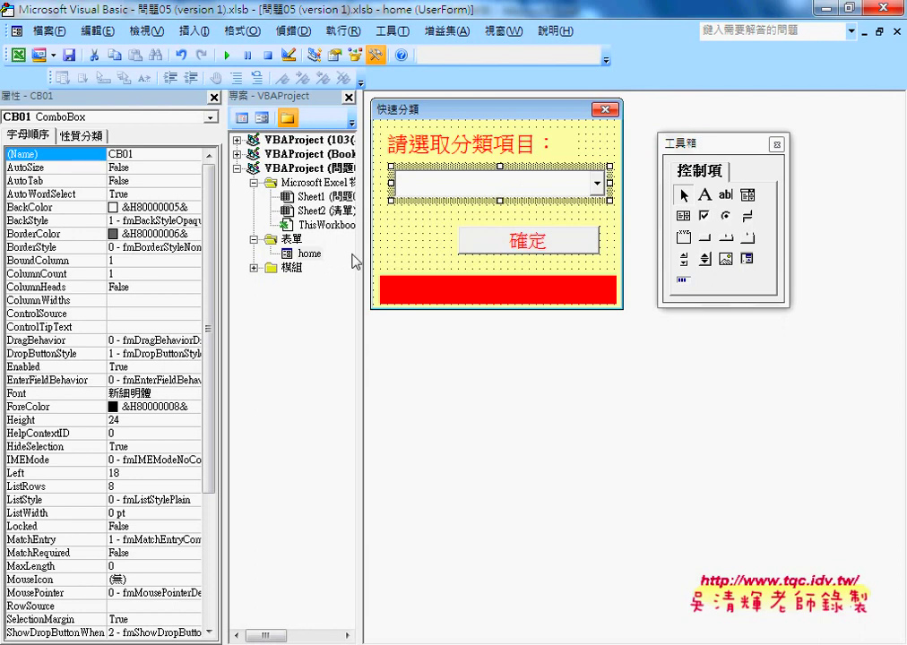
double_click(461, 162)
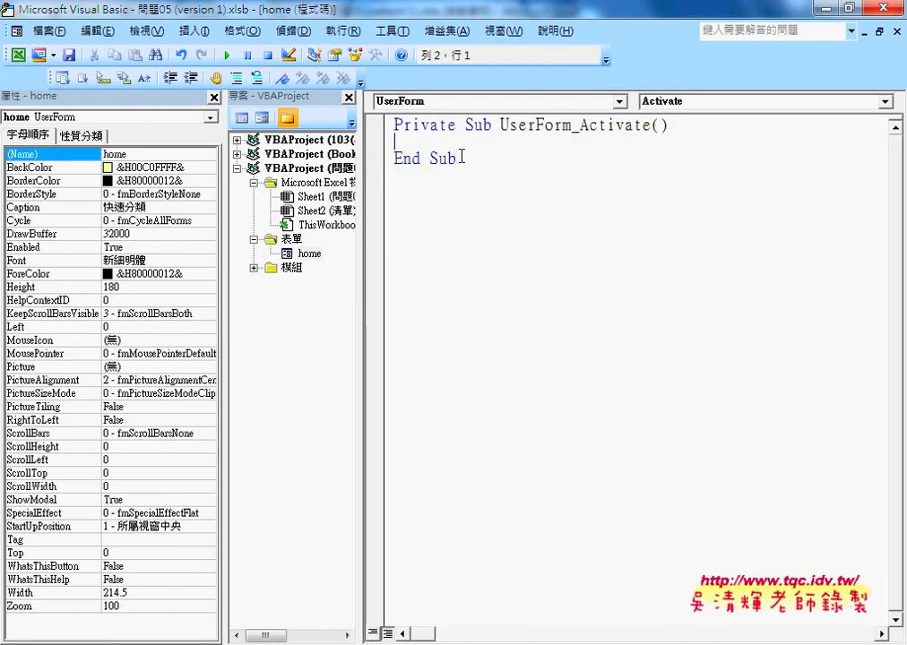
Start the Activate body with an indented cb01.AddItem line
key("Tab")
type("c")
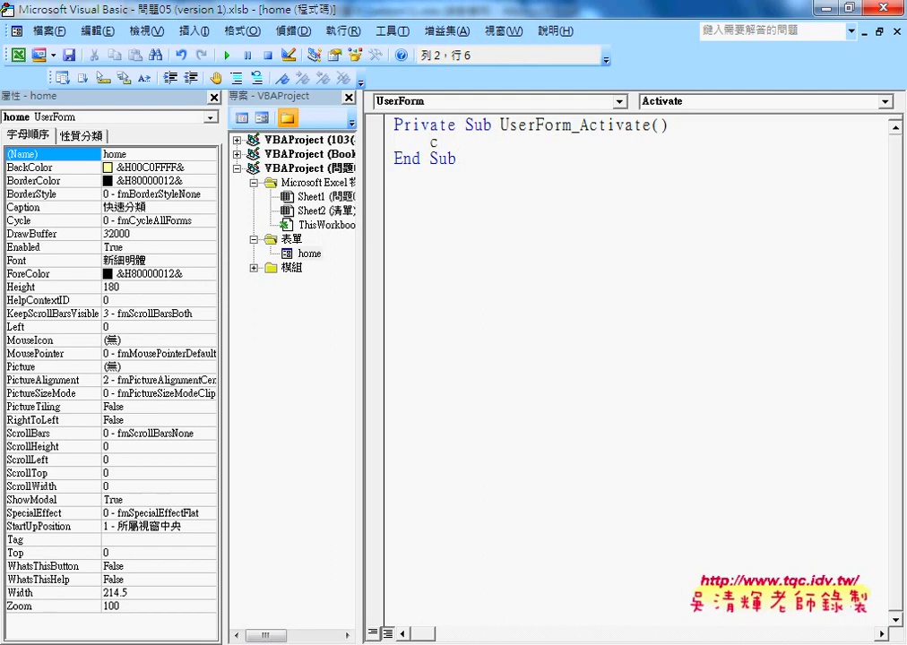
type("b0")
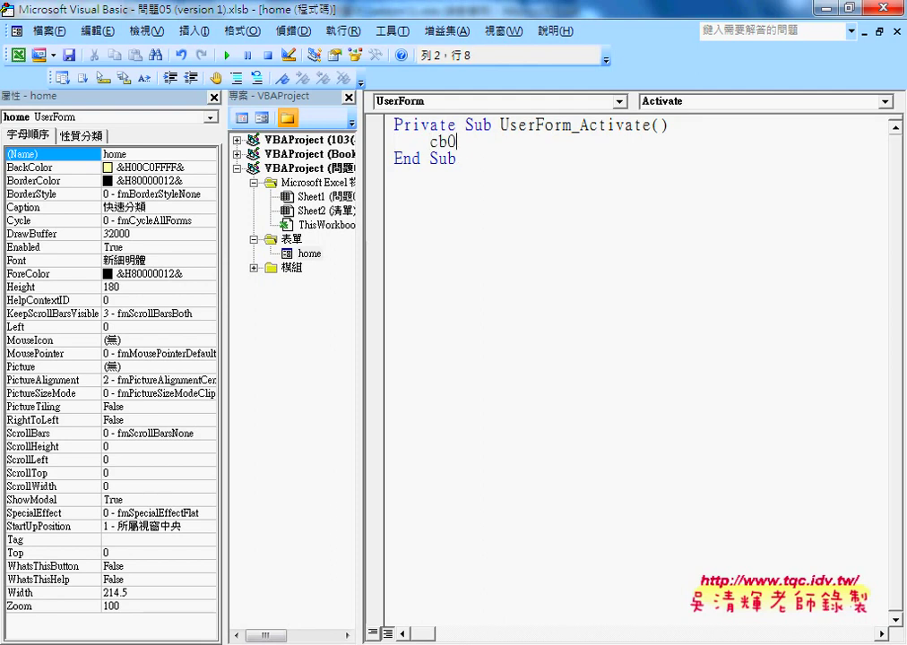
type("1.")
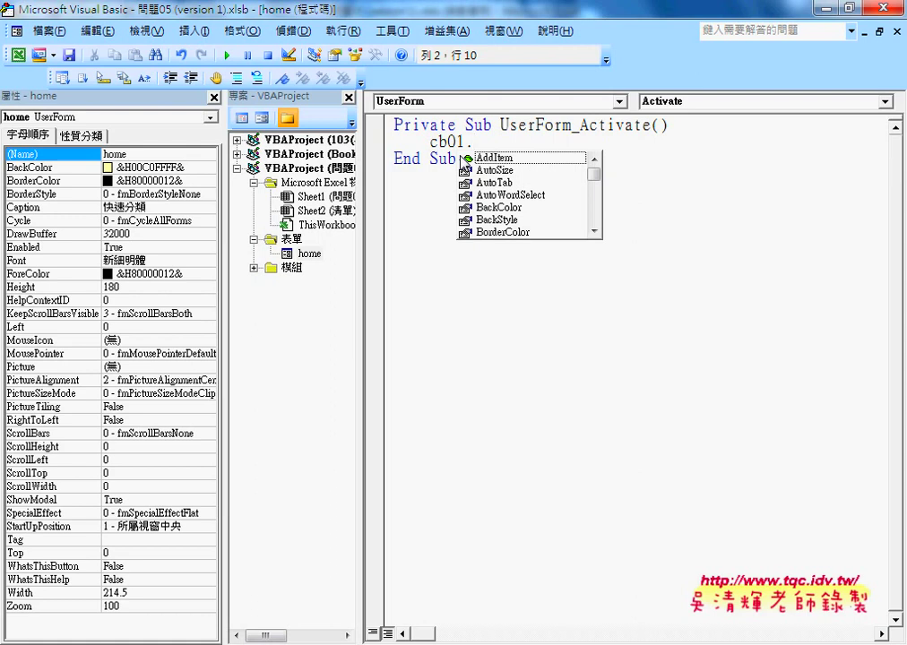
key("space")
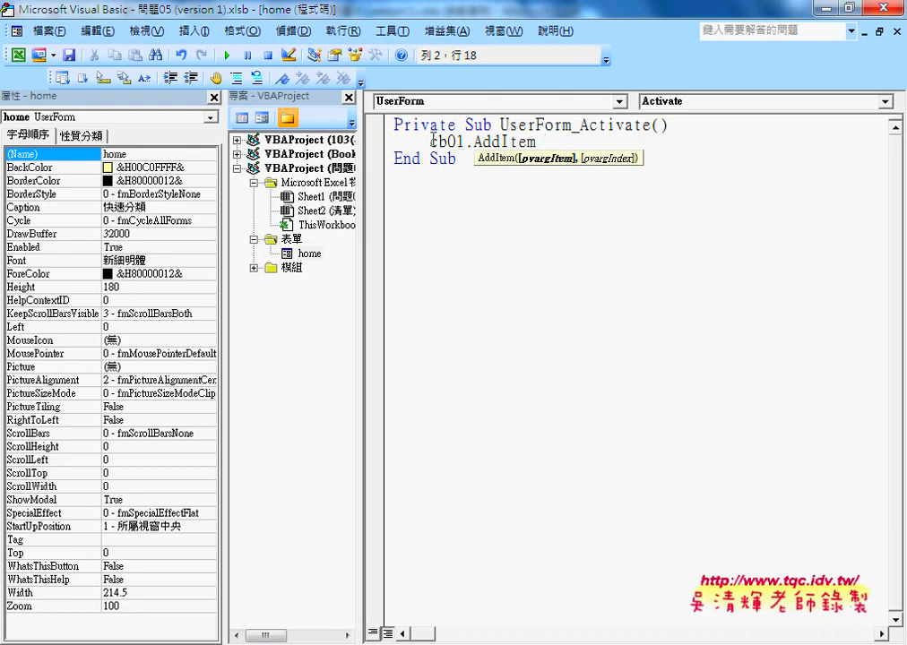
left_click(310, 641)
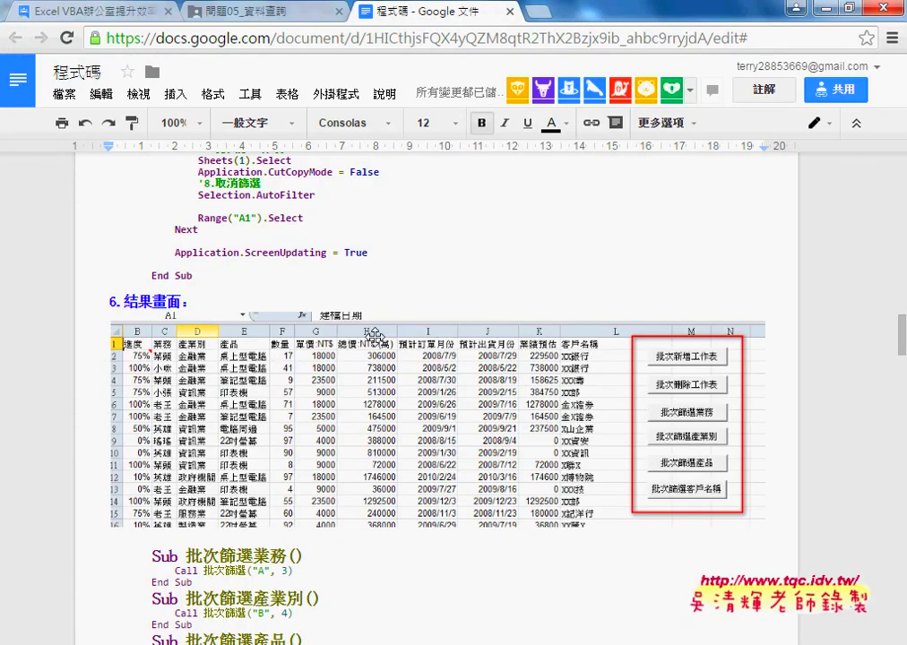
Copy the five cb01.AddItem sample lines from the reference's 如何啟動表單 section
scroll(375, 332, "down", 2)
scroll(376, 332, "down", 2)
scroll(376, 332, "down", 3)
scroll(374, 329, "down", 3)
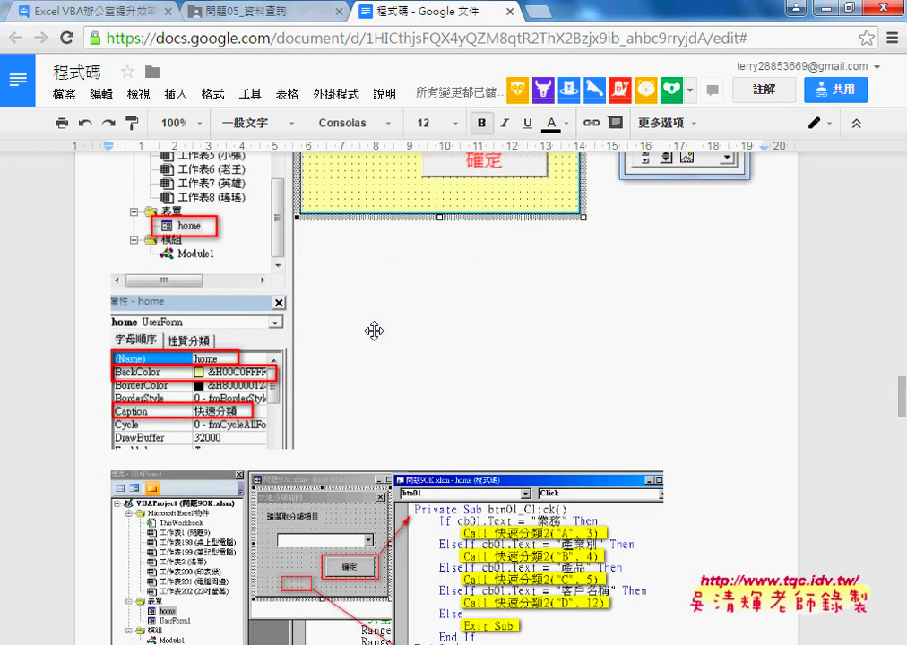
scroll(373, 330, "down", 3)
scroll(373, 332, "down", 2)
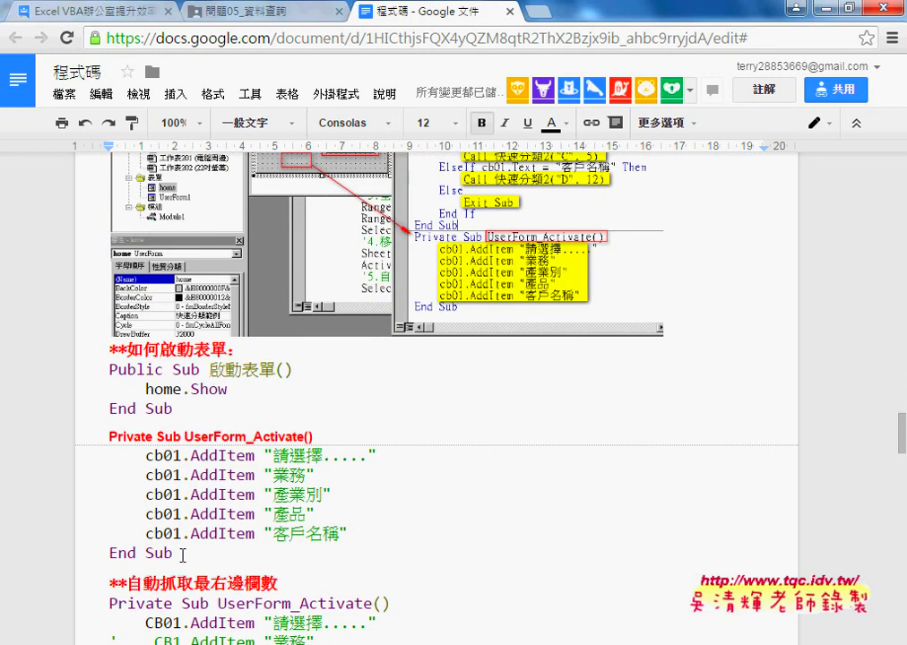
mouse_move(350, 534)
left_mouse_down()
mouse_move(128, 495)
mouse_move(70, 458)
left_mouse_up()
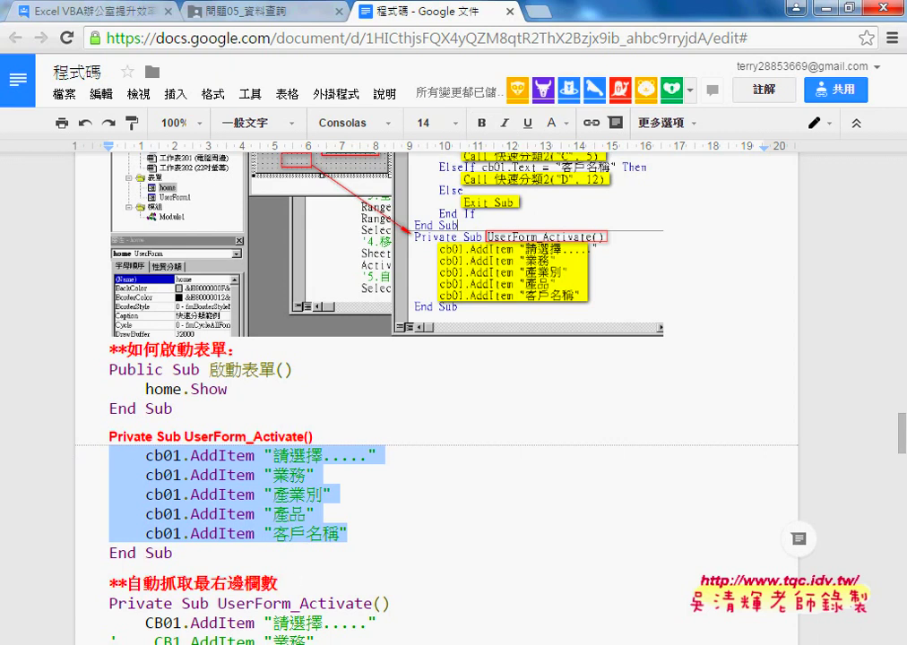
key("alt+Tab")
Paste AddItem lines for 請選擇....., 業務, 產業別, 產品, 客戶名稱 into Activate and run the form
left_click(445, 583)
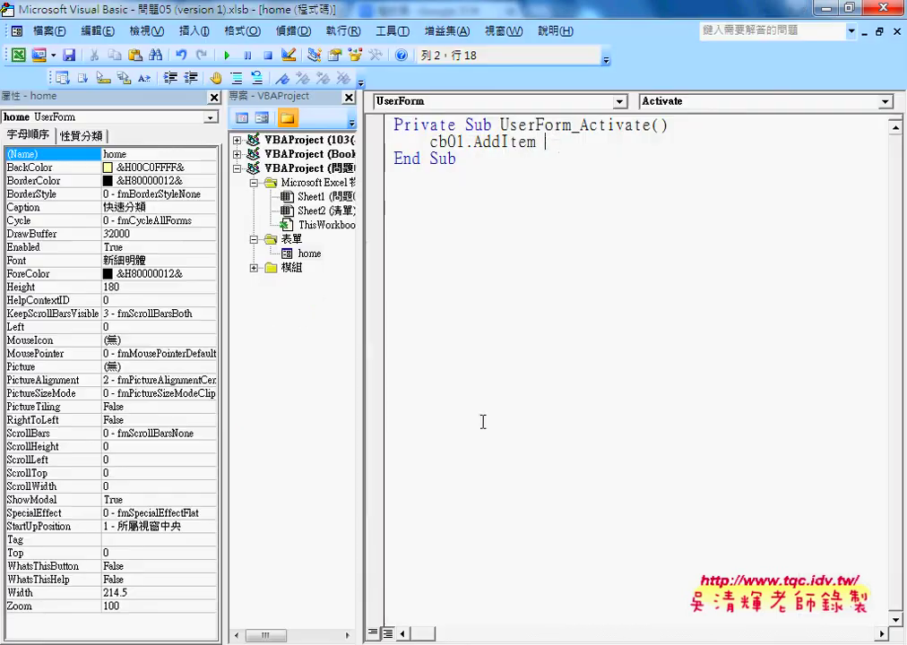
left_click_drag(551, 144, 379, 136)
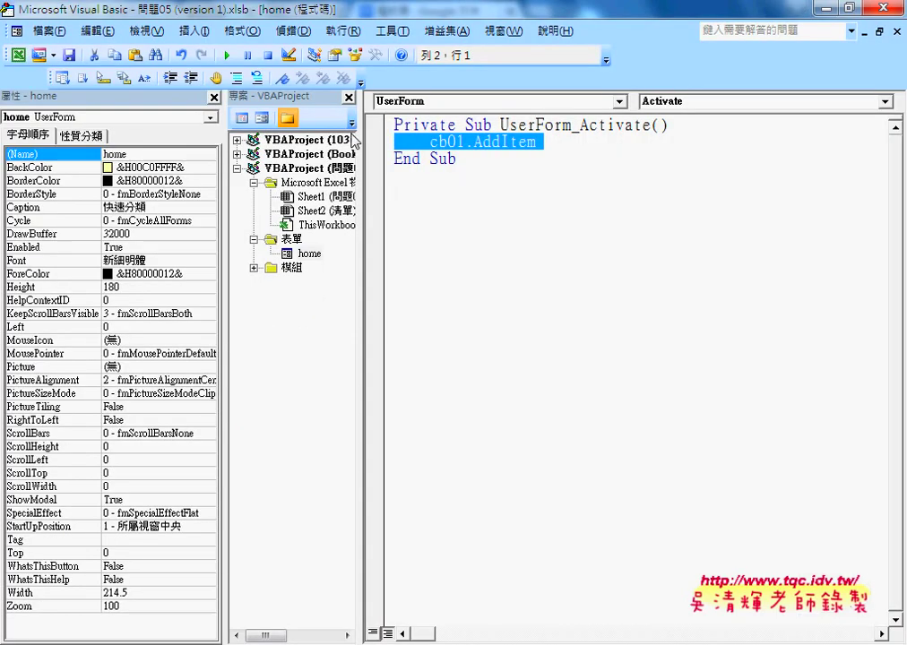
type("CB01.AddItem \"請選擇.....\"     CB01.AddItem \"業務\"     CB01.AddItem \"產業別\"     CB01.AddItem \"產品\"     CB01.AddItem \"客戶名稱\"")
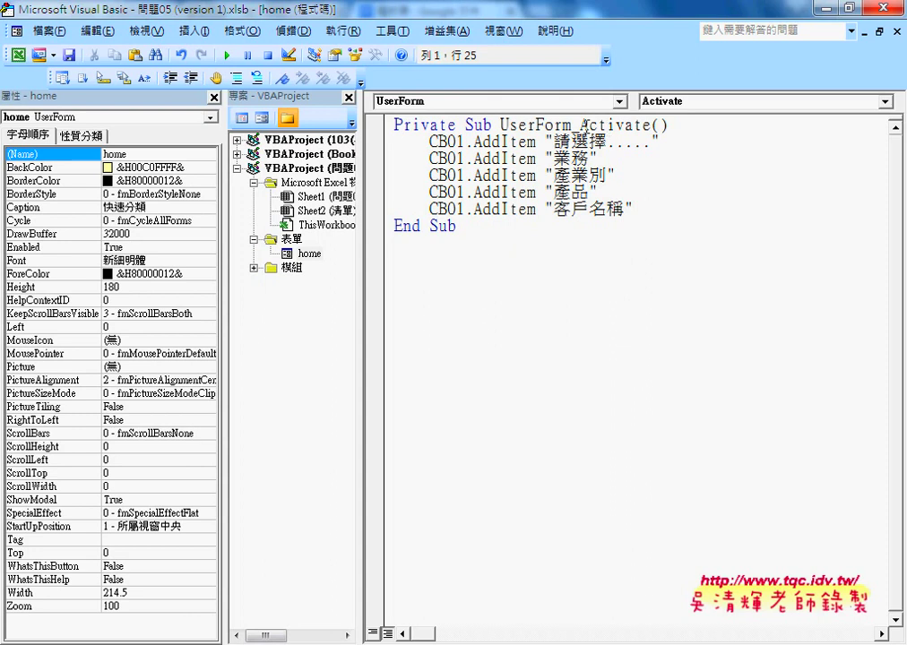
left_click_drag(579, 125, 652, 125)
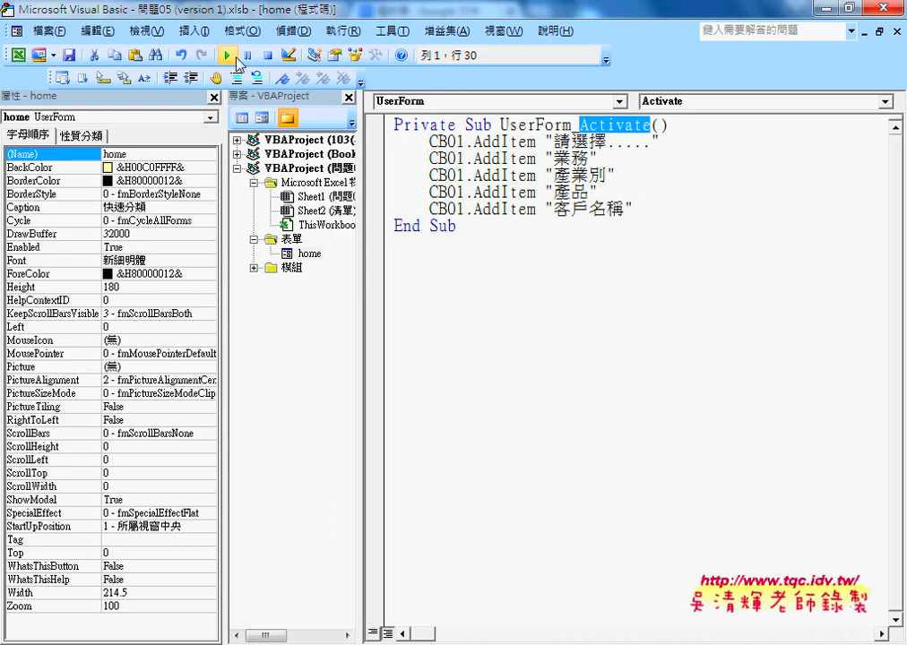
left_click(226, 54)
Try the 業務 and 產業別 choices in the running form's combo box, then close the form
left_click(554, 304)
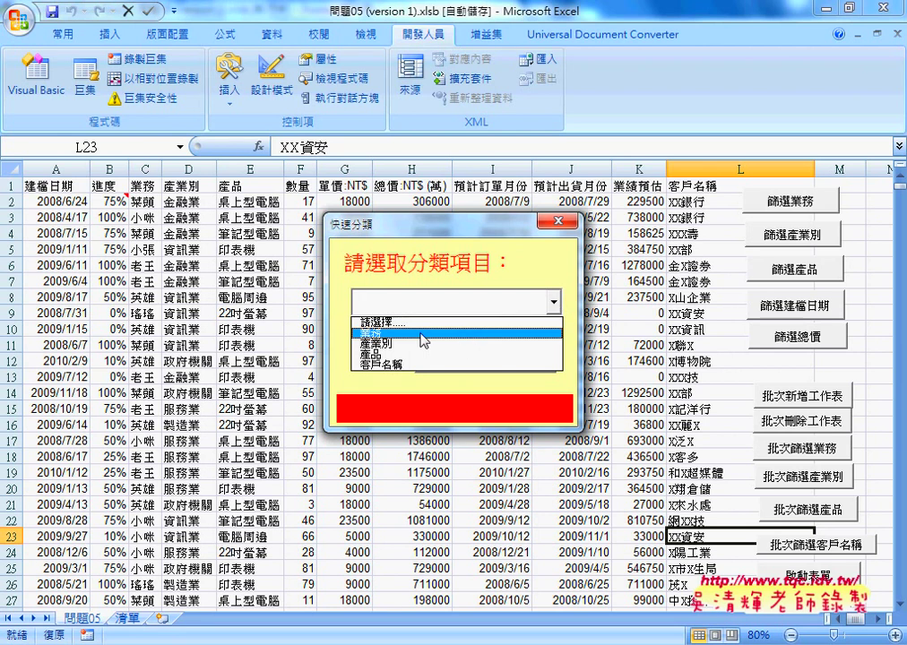
left_click(369, 333)
left_click(556, 305)
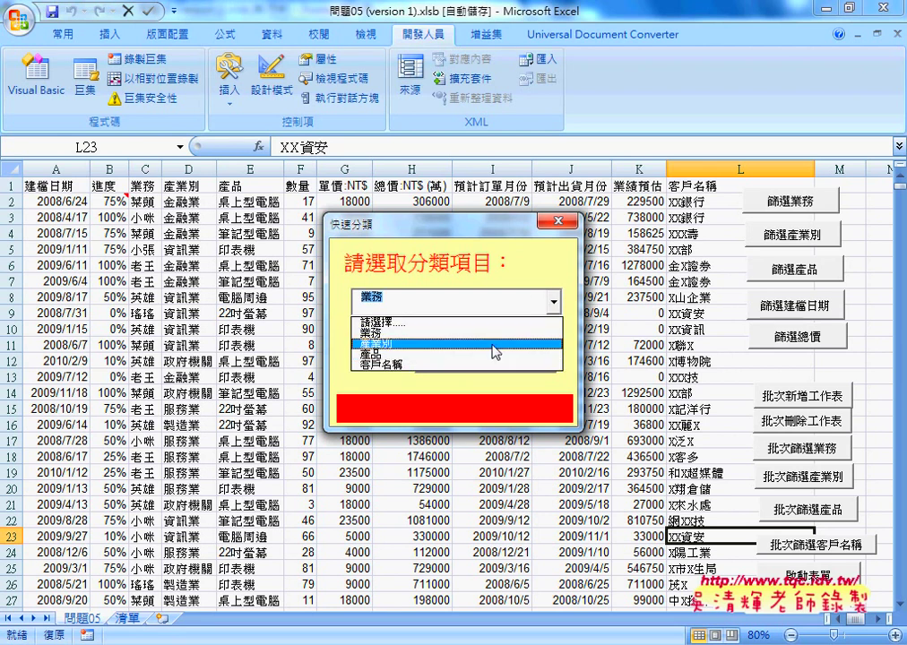
left_click(494, 351)
left_click(559, 221)
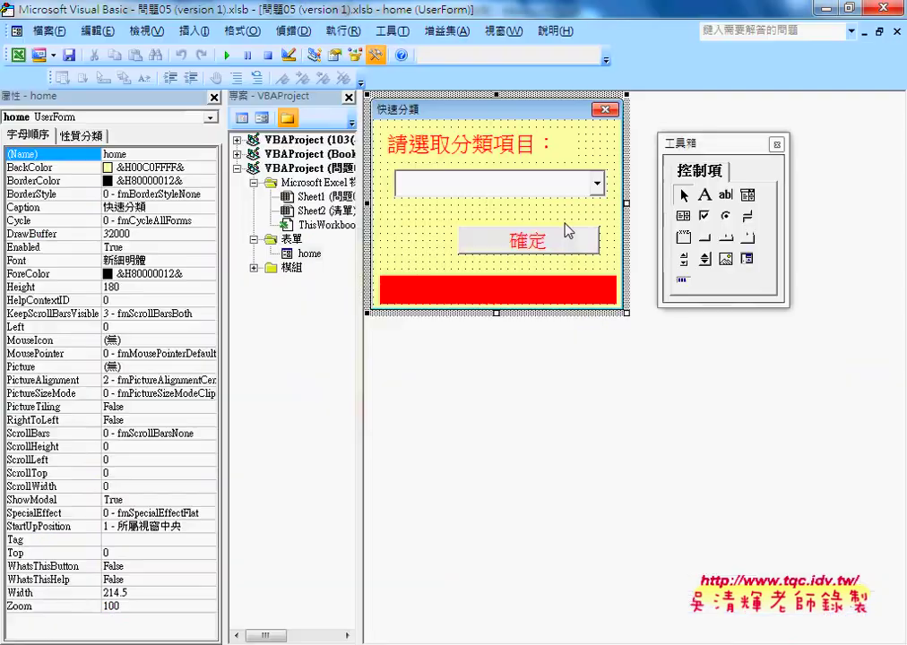
Switch to the home form's code and generate an empty btn01_Click procedure from the 確定 button
key("F7")
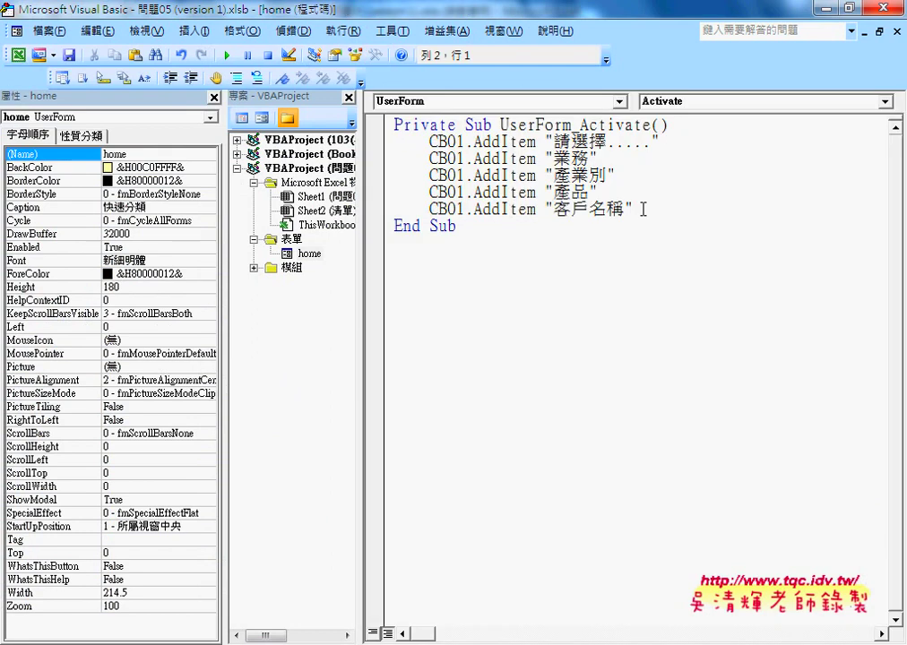
mouse_move(634, 209)
left_mouse_down()
mouse_move(495, 208)
mouse_move(396, 142)
left_mouse_up()
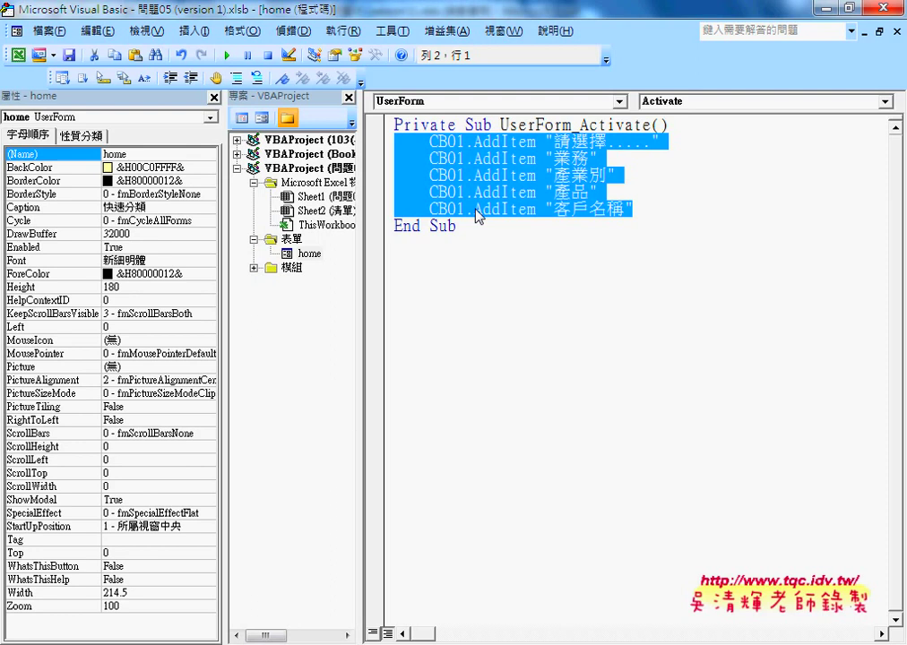
double_click(310, 254)
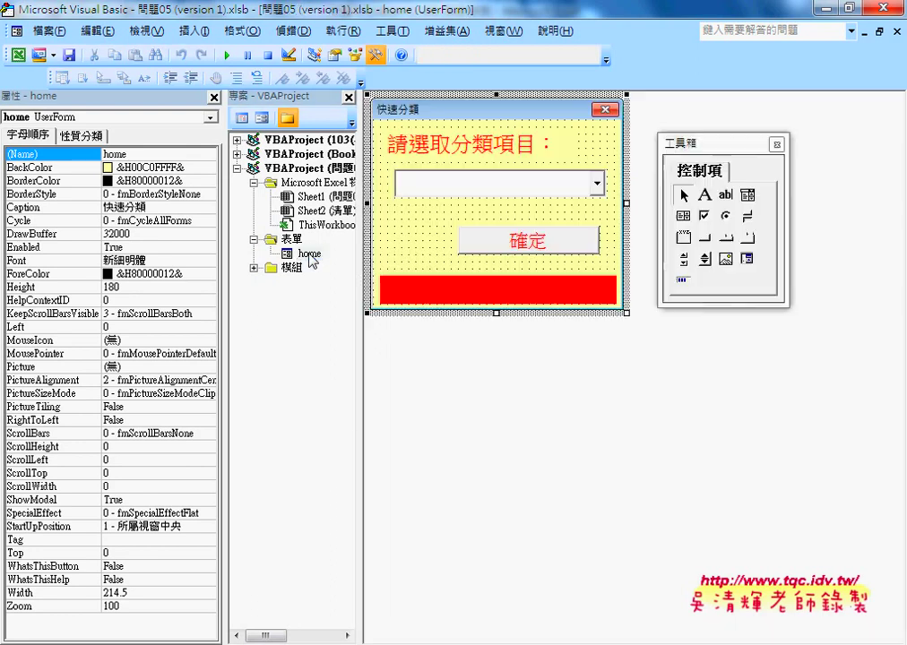
left_click(538, 242)
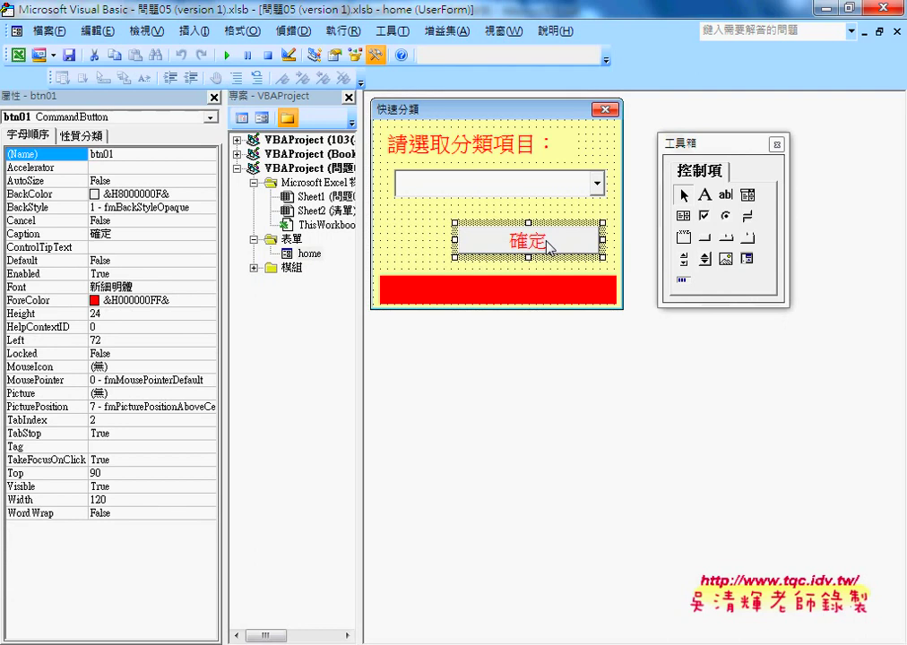
double_click(547, 242)
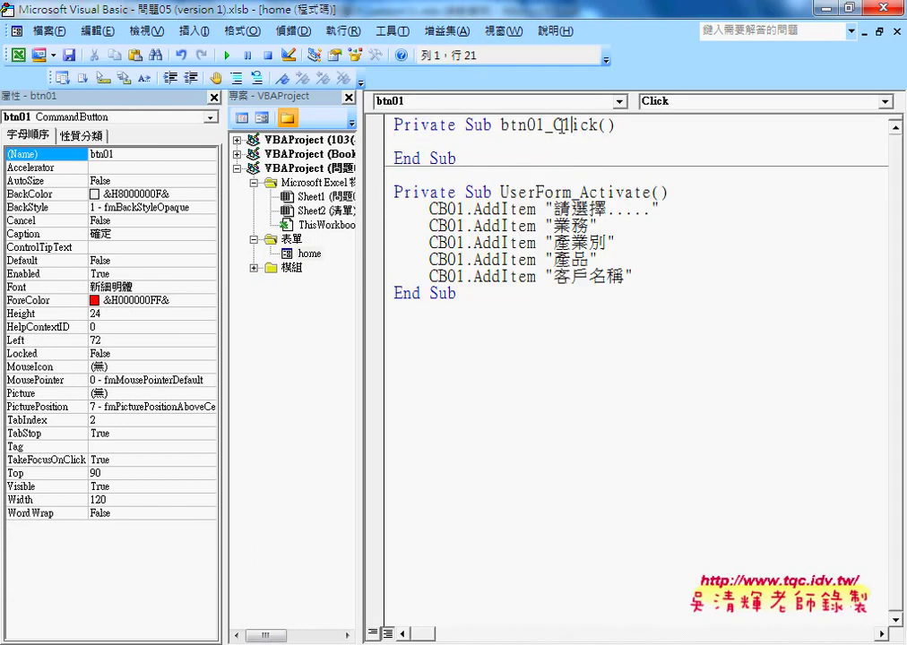
left_click_drag(553, 125, 596, 126)
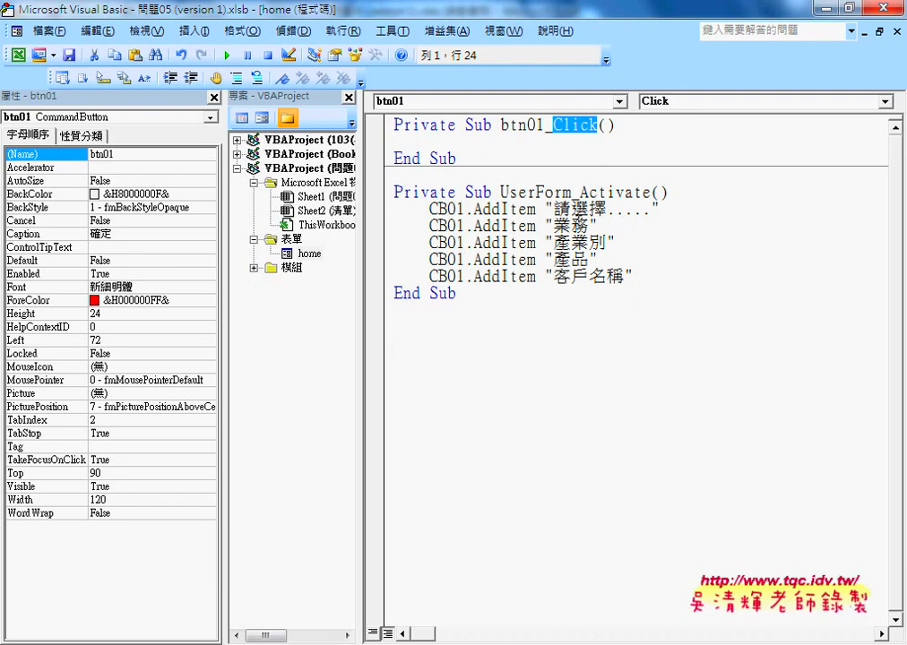
Review the UserForm_Activate AddItem lines from 業務 through 客戶名稱
double_click(570, 226)
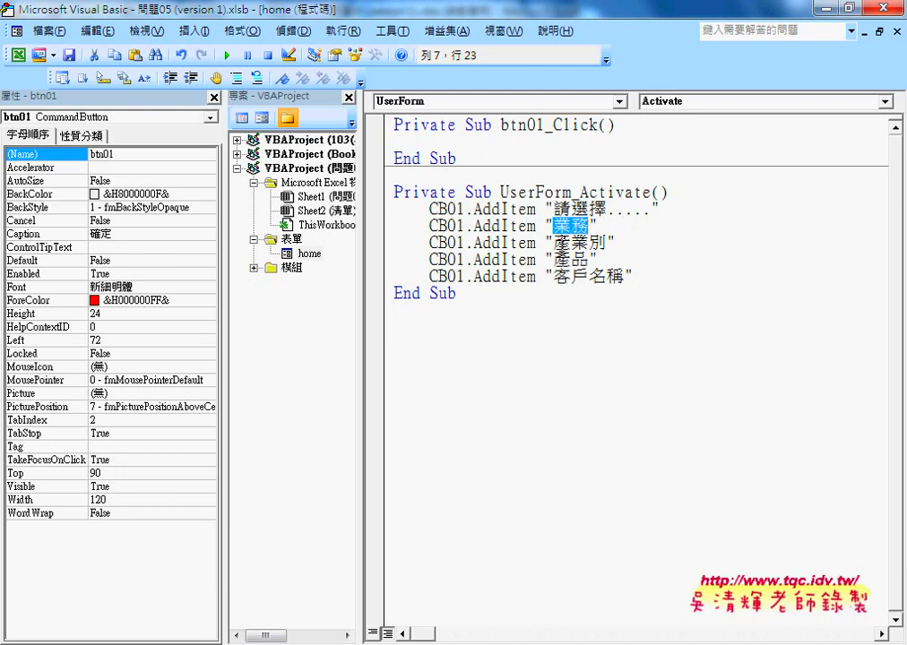
left_click_drag(553, 242, 607, 242)
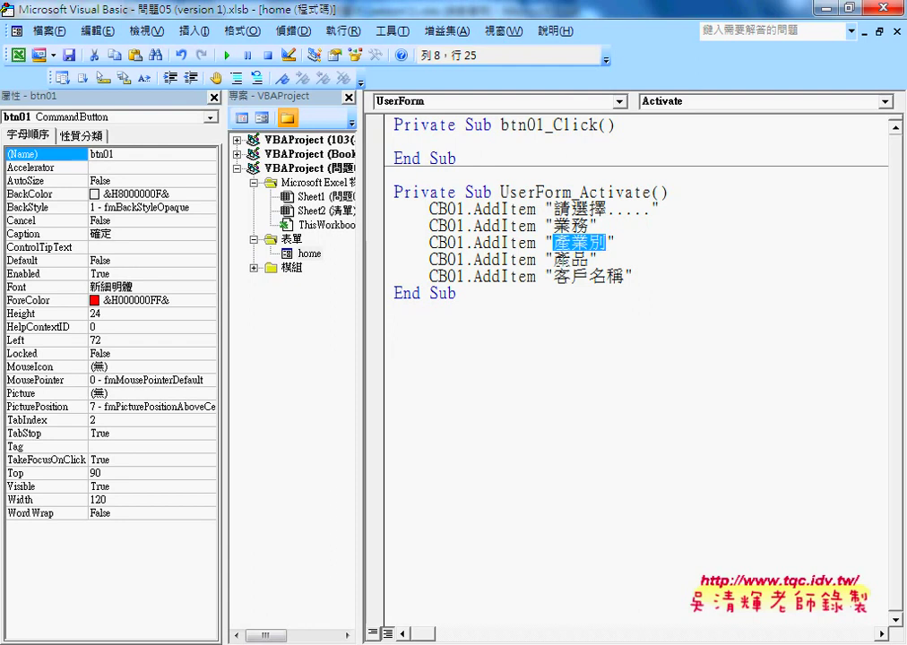
left_click(553, 259)
left_click(570, 276)
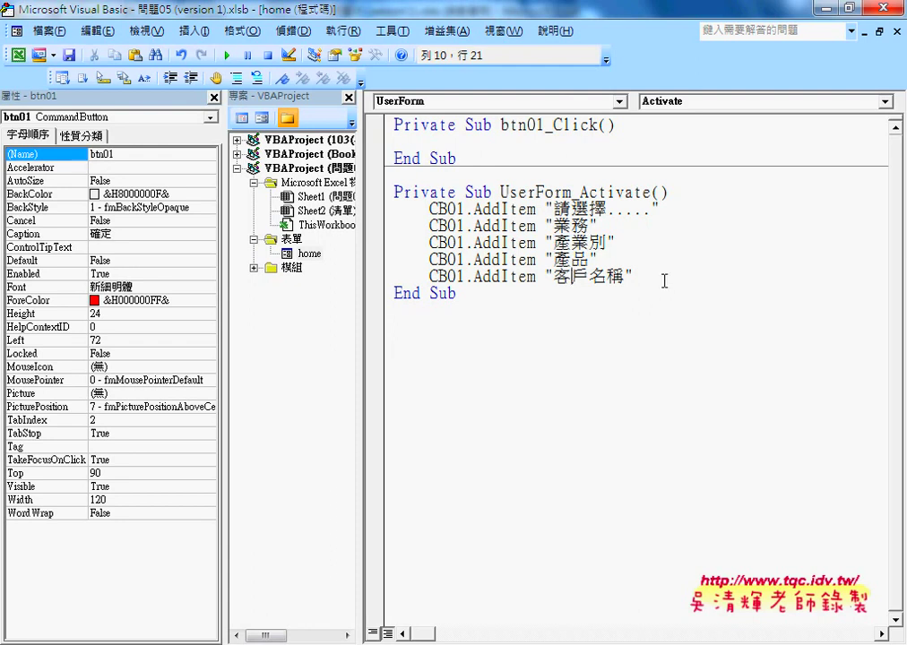
left_click_drag(664, 281, 384, 231)
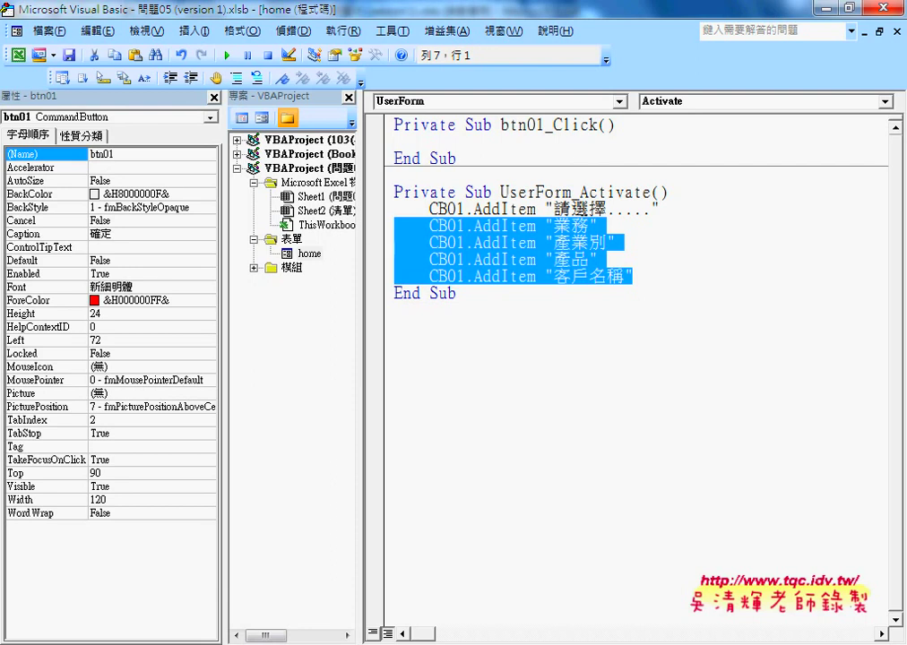
Scroll the Google Docs reference down to the Private Sub btn01_Click() code
left_click(300, 587)
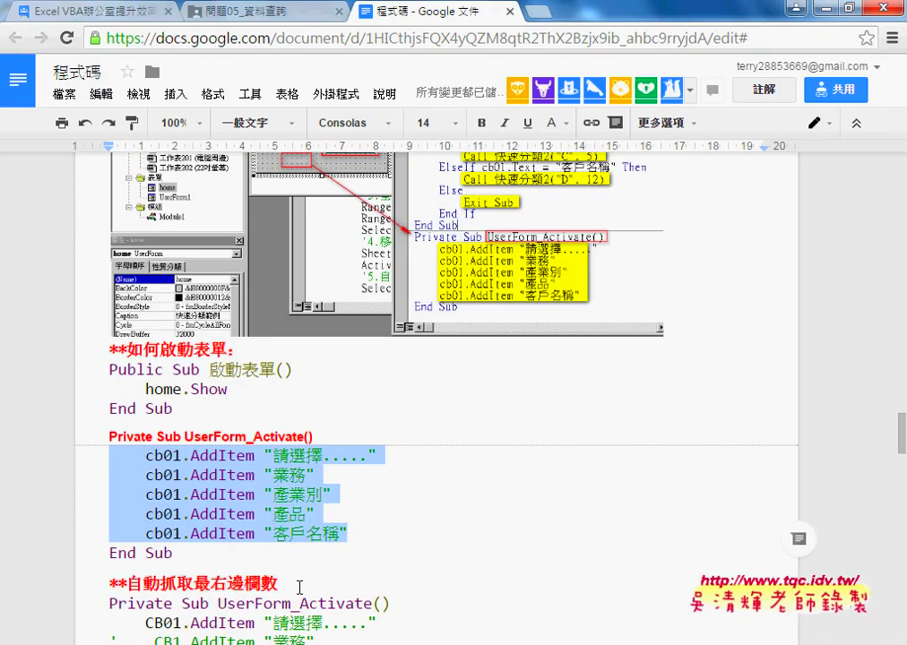
scroll(358, 455, "down", 2)
scroll(360, 449, "down", 3)
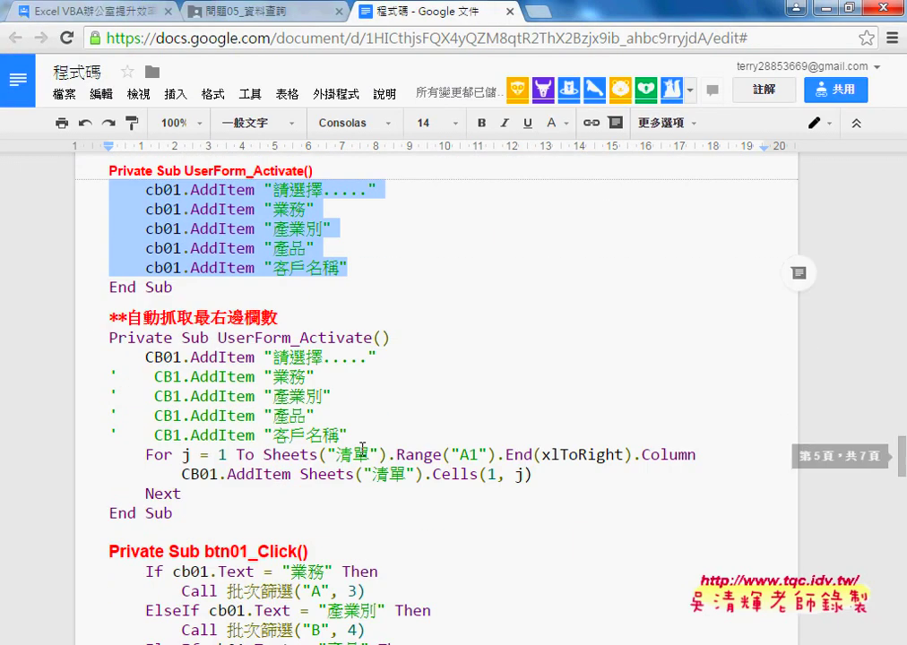
scroll(362, 448, "down", 5)
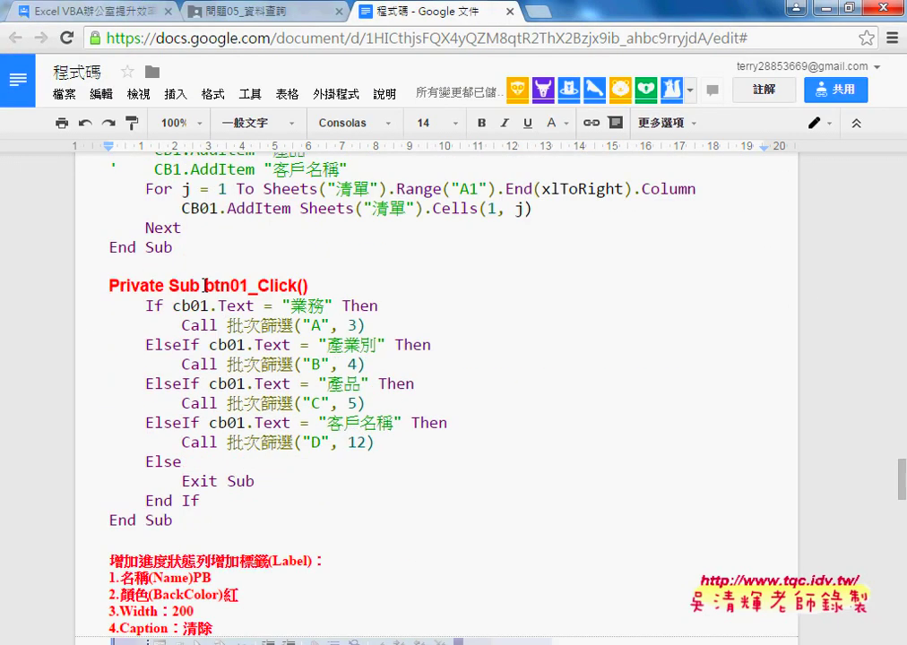
left_click_drag(204, 285, 246, 283)
left_click(246, 285)
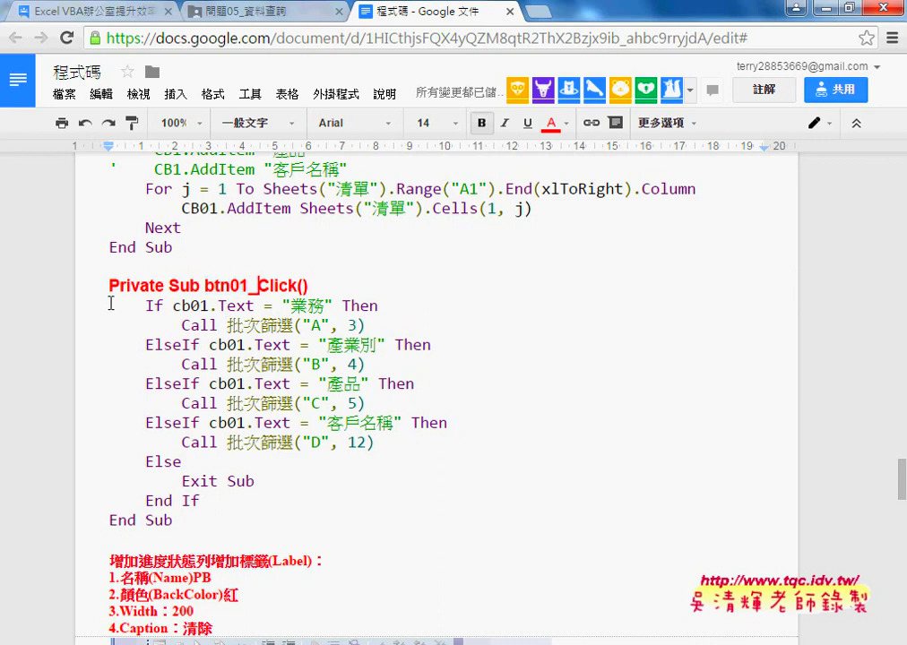
Select the whole If…End If block, then go back to the VBA editor
double_click(148, 313)
left_click_drag(149, 313, 348, 487)
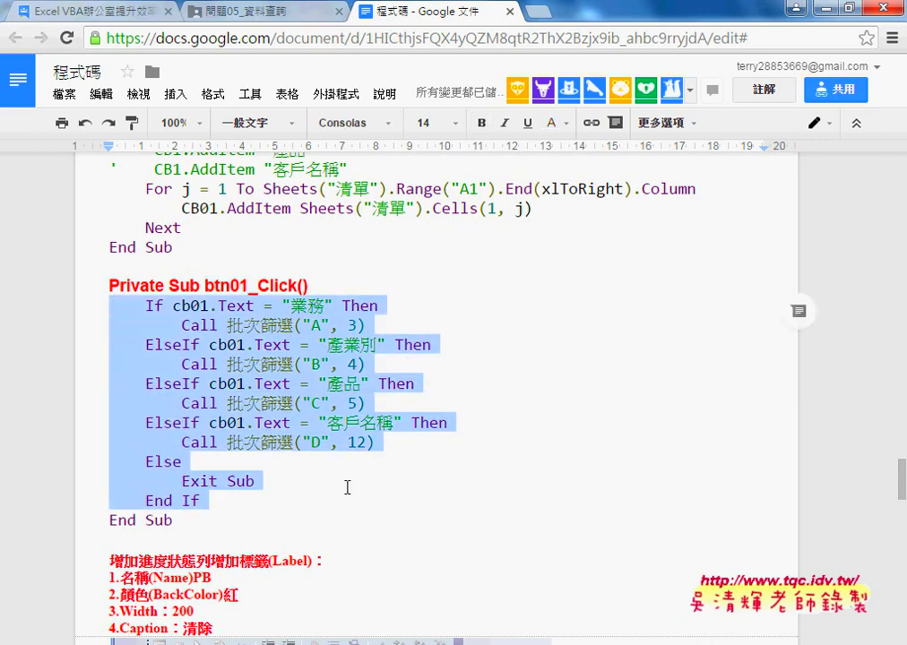
left_click(352, 641)
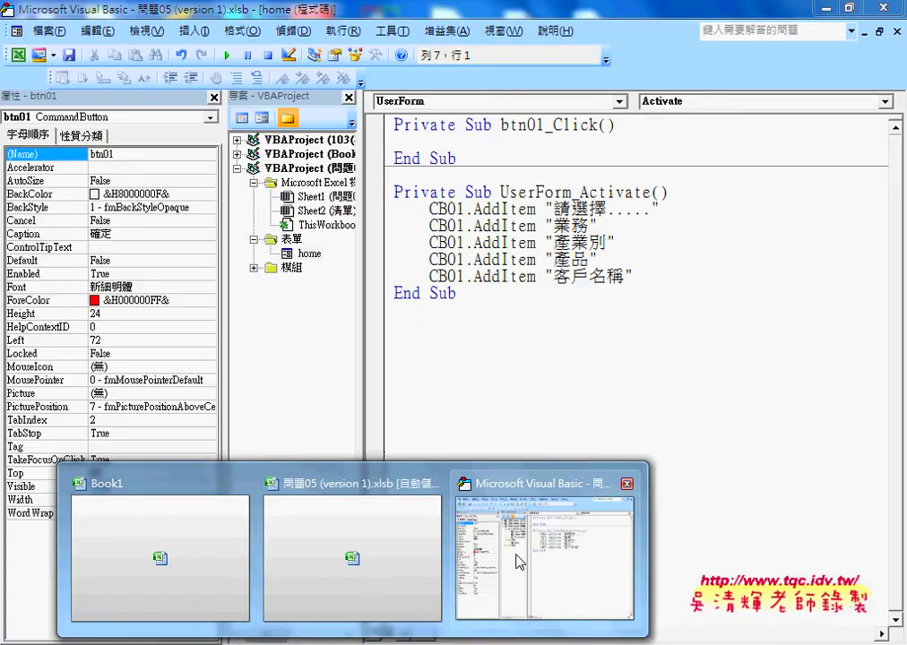
left_click(516, 562)
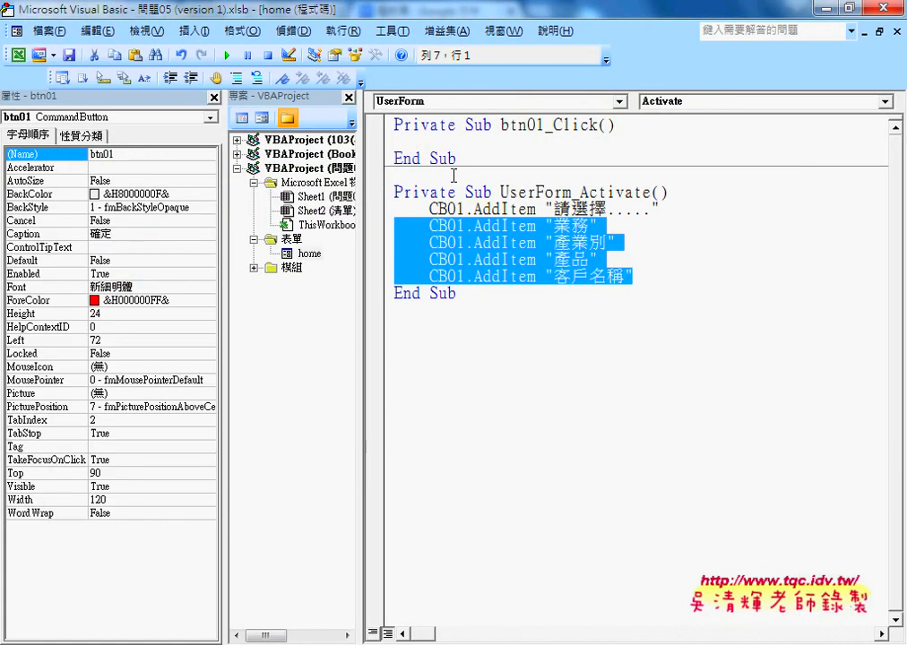
Paste the copied If…End If block into btn01_Click
left_click(452, 146)
right_click(451, 146)
left_click(484, 196)
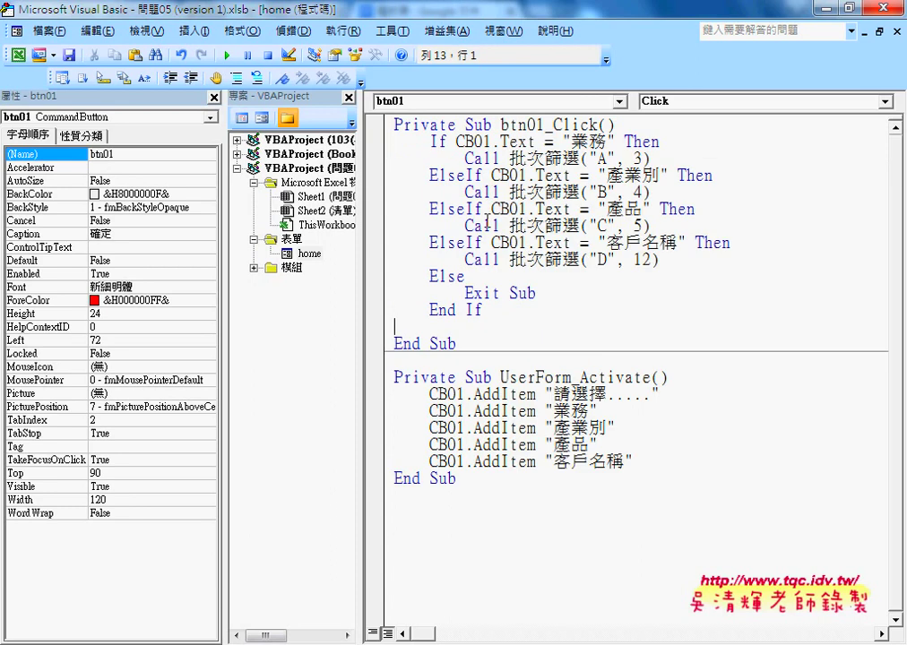
Check the pasted code: the CB01 = 業務 condition, Call 批次篩選("A", 3), and the ElseIf branches
mouse_move(455, 141)
left_mouse_down()
mouse_move(500, 141)
mouse_move(490, 142)
left_mouse_up()
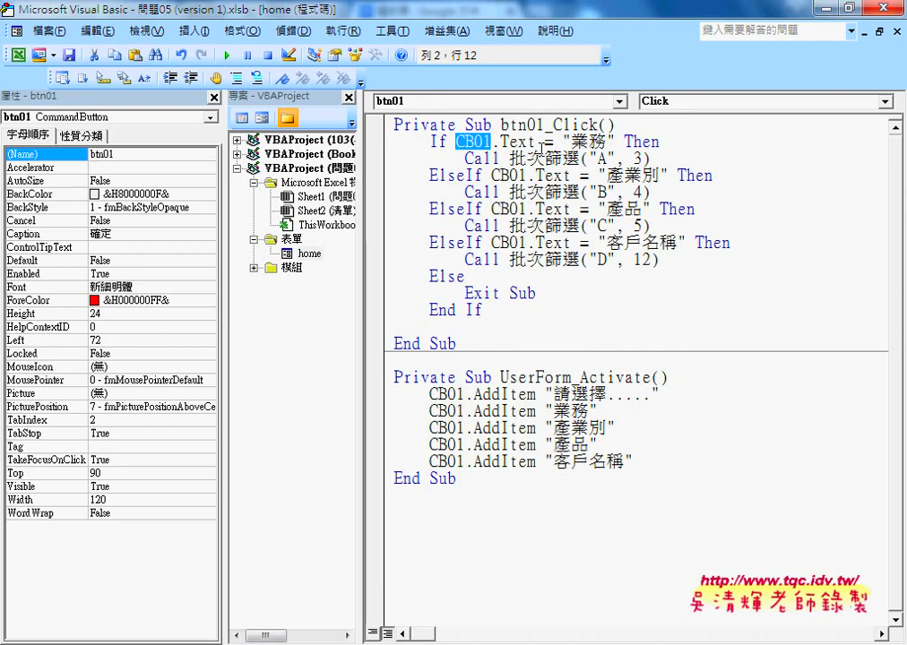
left_click_drag(571, 142, 607, 142)
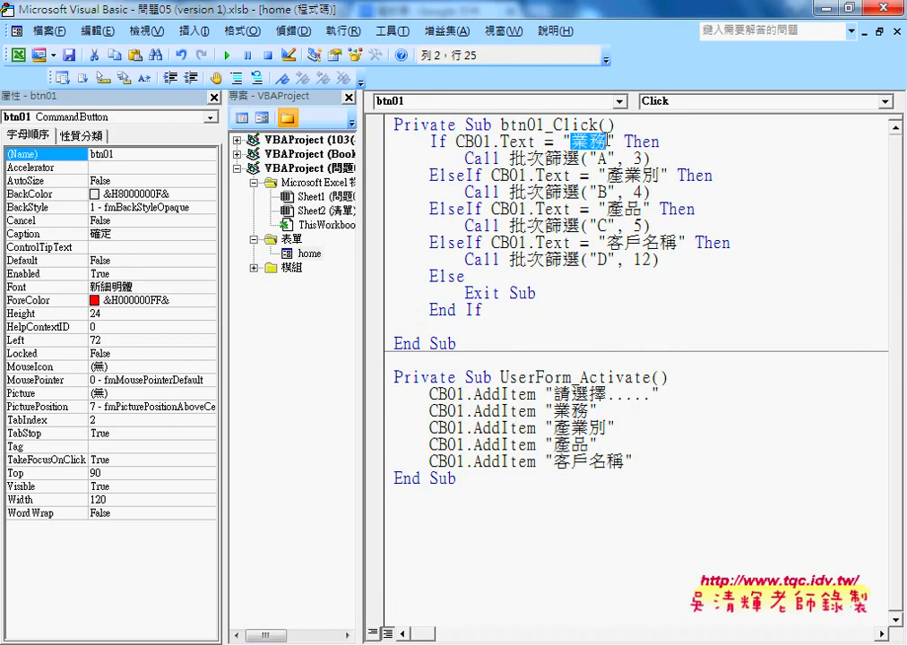
left_click(634, 142)
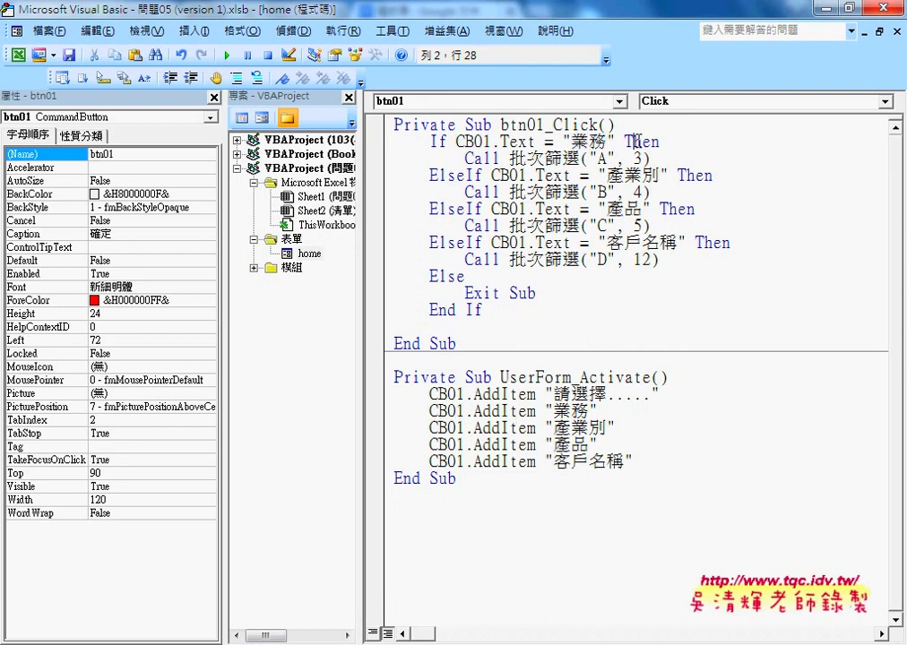
left_click_drag(465, 157, 502, 157)
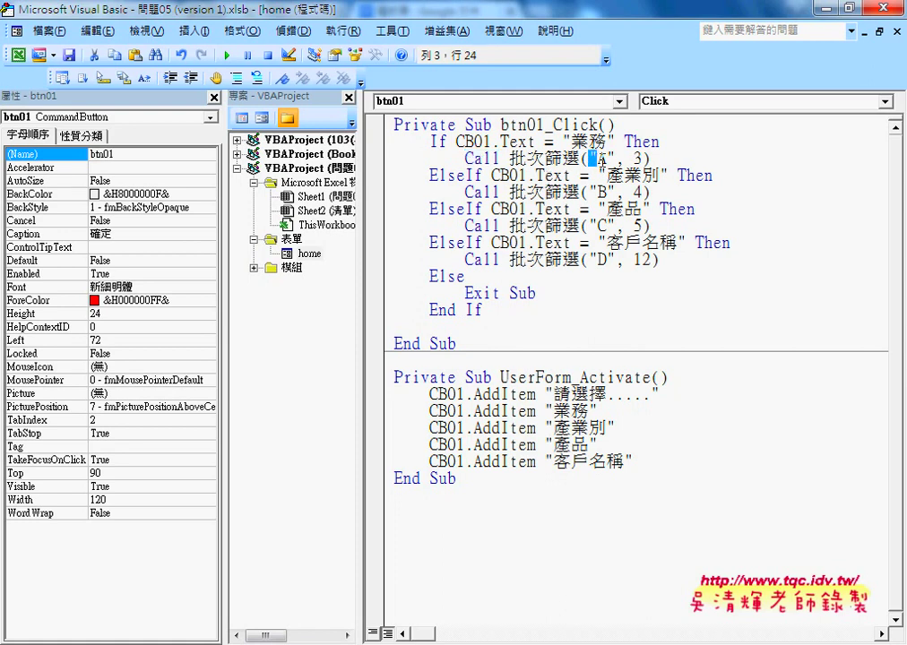
left_click_drag(589, 159, 615, 159)
double_click(635, 159)
left_click_drag(430, 174, 483, 174)
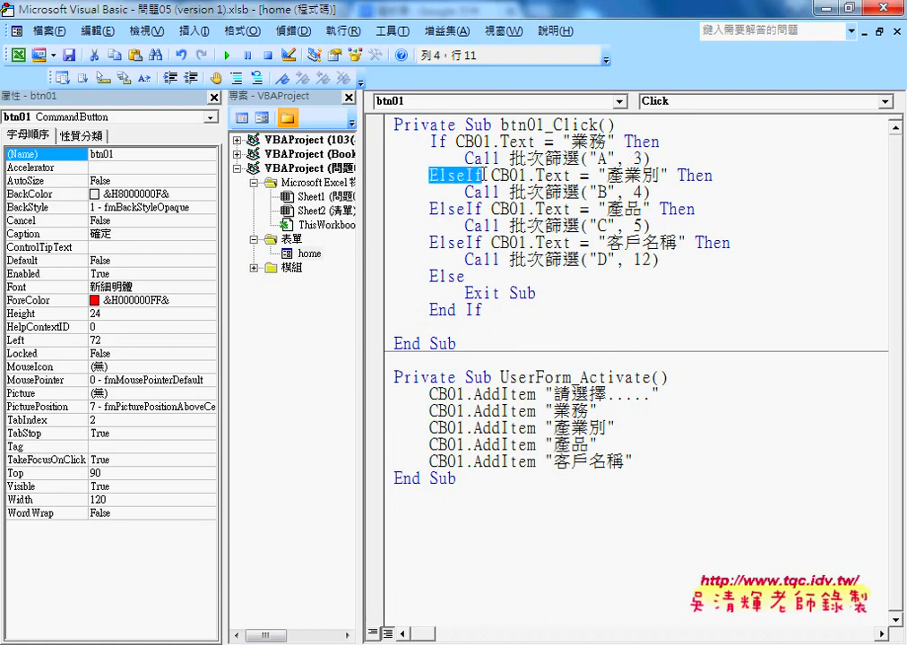
left_click(433, 141)
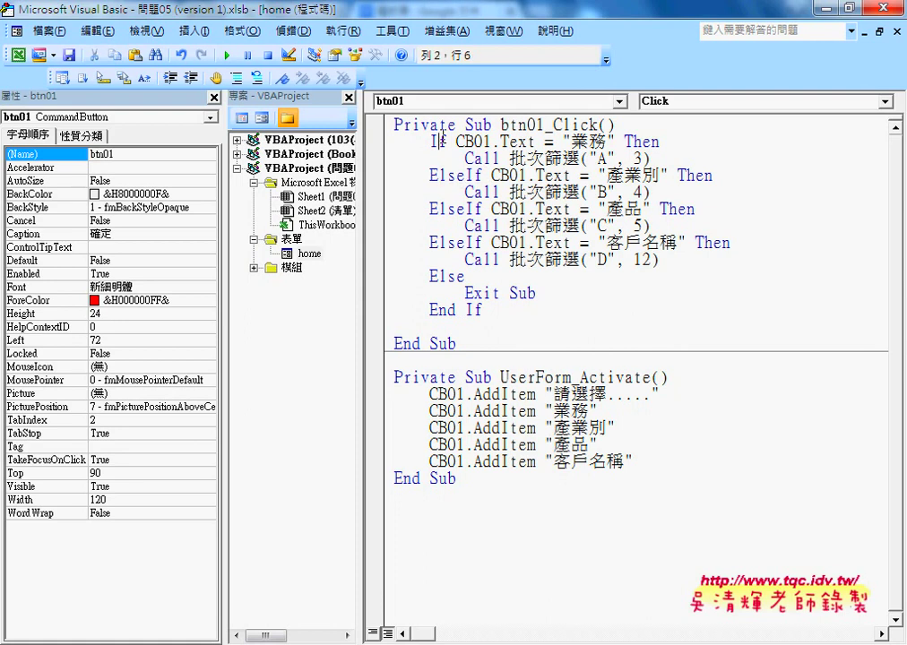